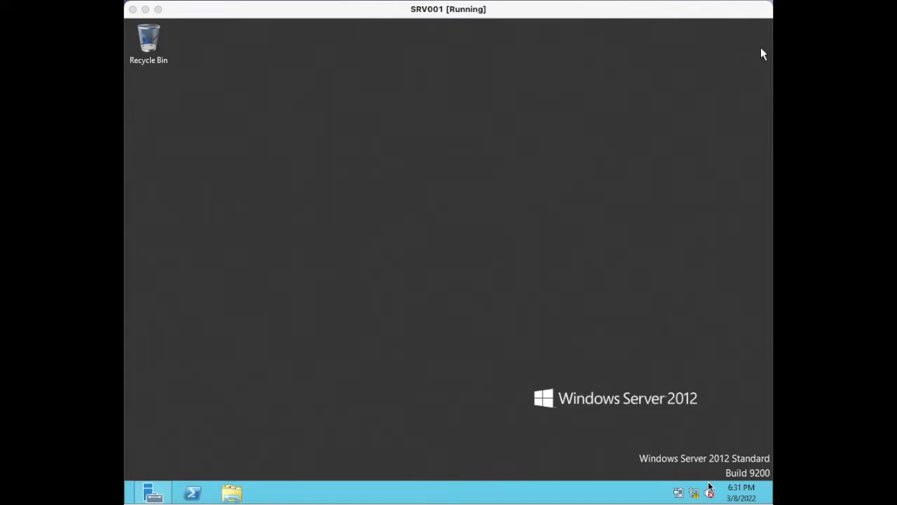
Open Windows Server Backup from Server Manager, check whether local backup is available on this server, and close it
left_click(446, 261)
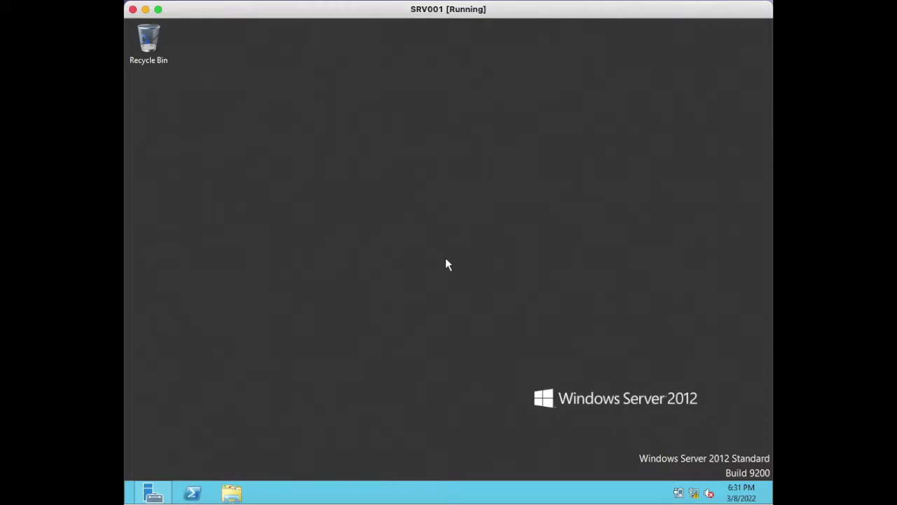
left_click(152, 493)
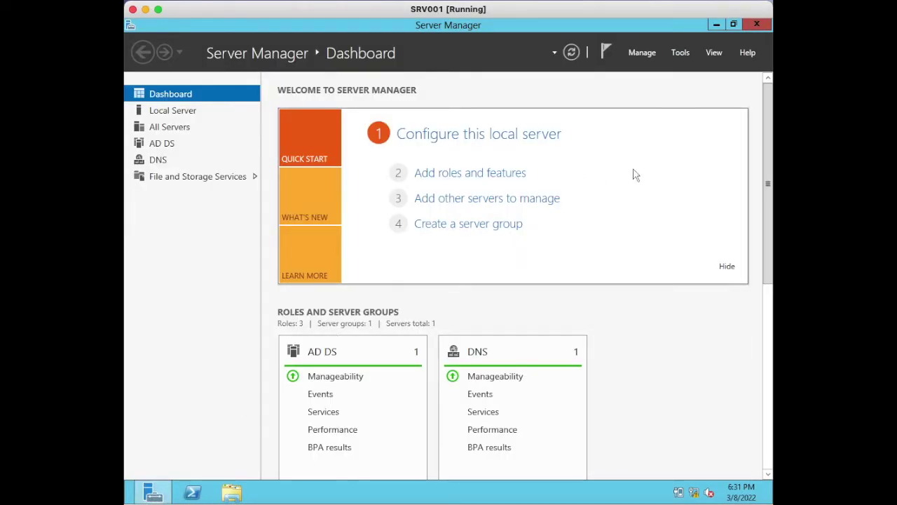
left_click(682, 55)
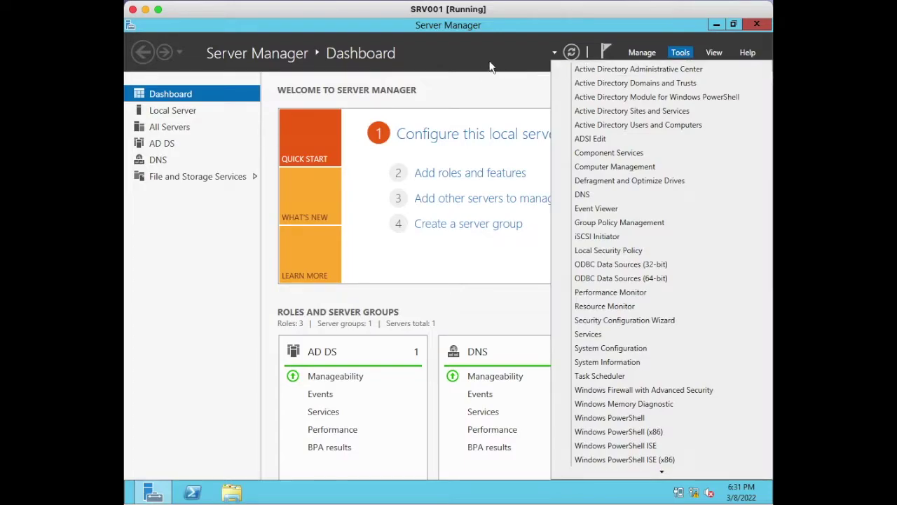
left_click(680, 55)
left_click(681, 55)
scroll(676, 374, "down", 1)
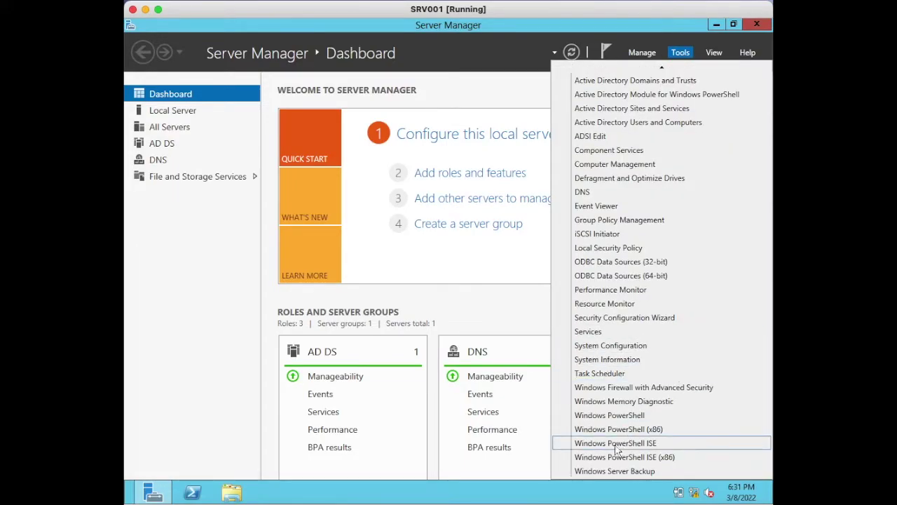
left_click(658, 474)
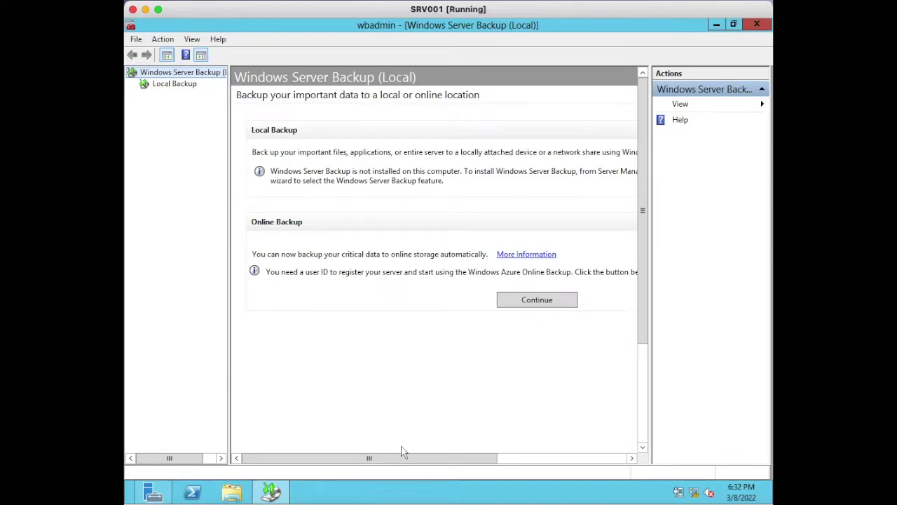
left_click_drag(391, 460, 279, 440)
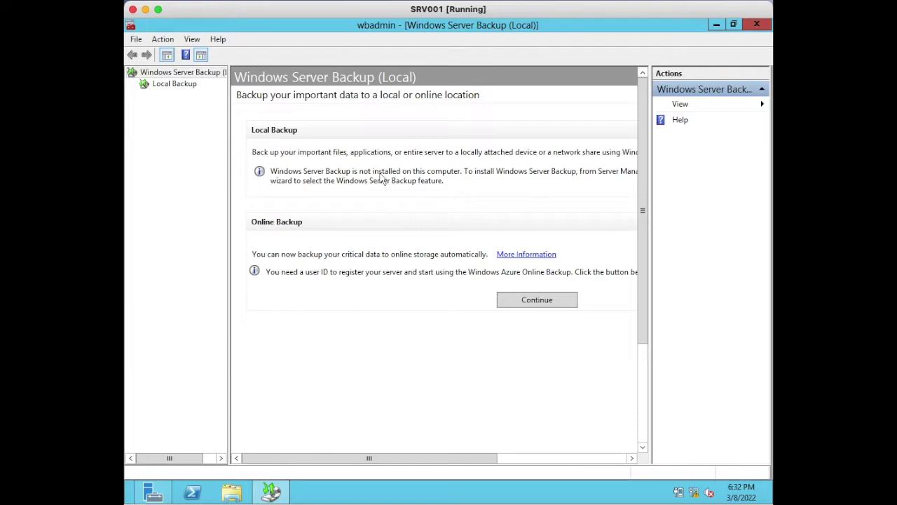
left_click(758, 25)
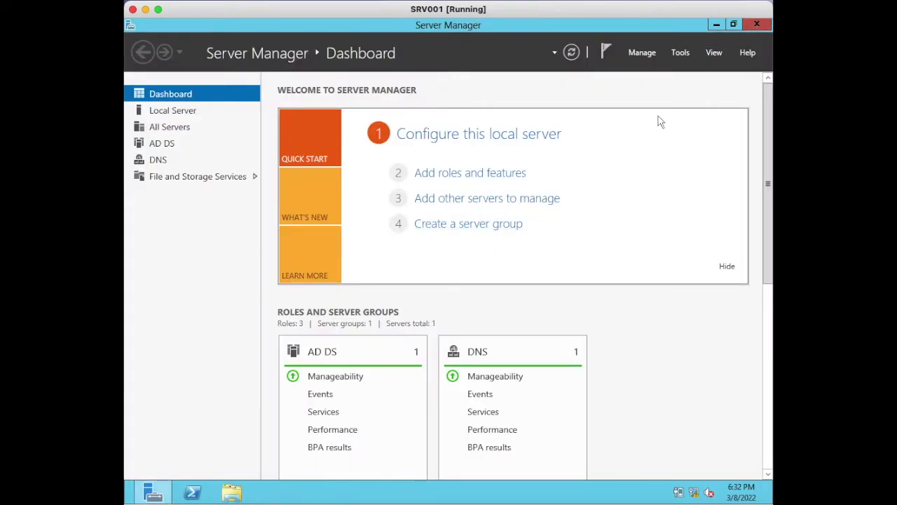
Start adding a feature with a role-based or feature-based installation on SRVDC001 from the server pool, without selecting any additional roles
left_click(463, 176)
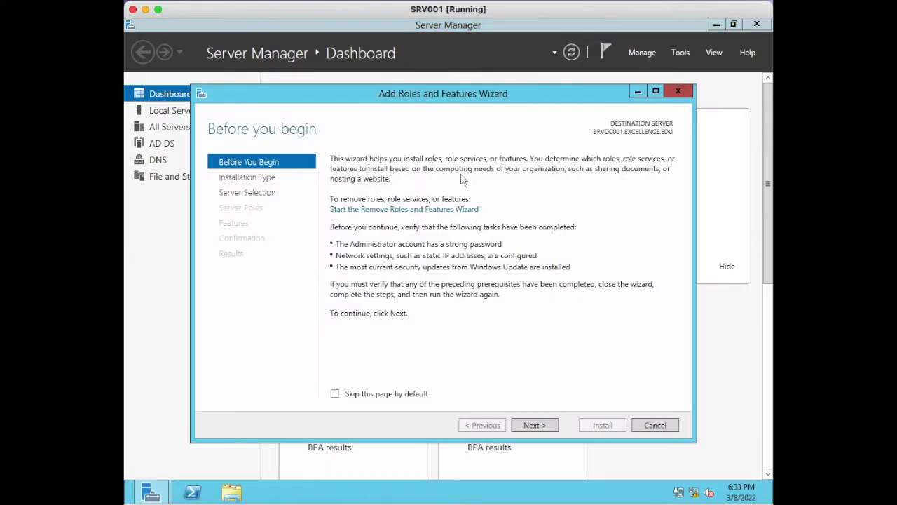
left_click(529, 426)
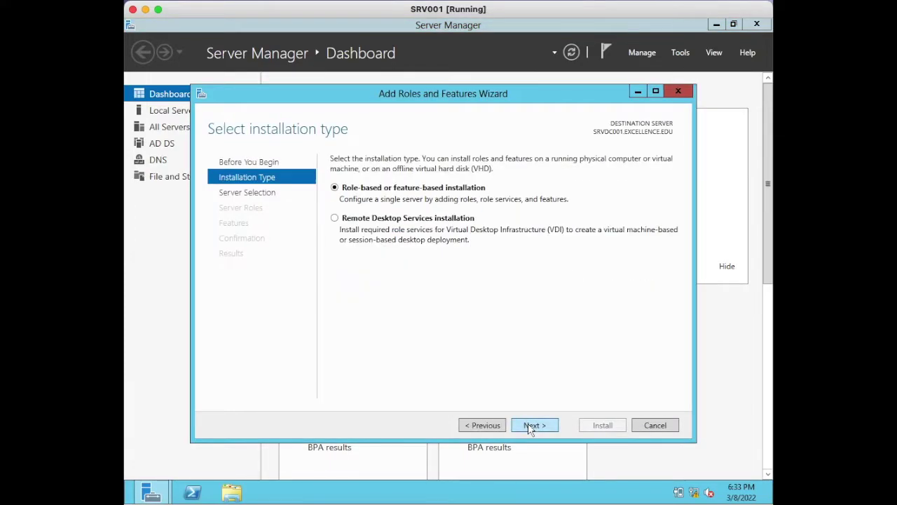
left_click(531, 427)
left_click(531, 428)
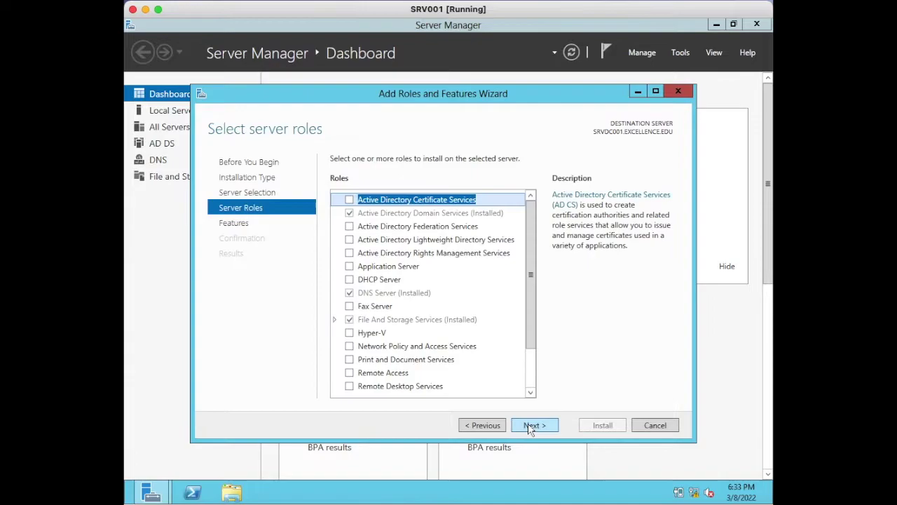
left_click(498, 428)
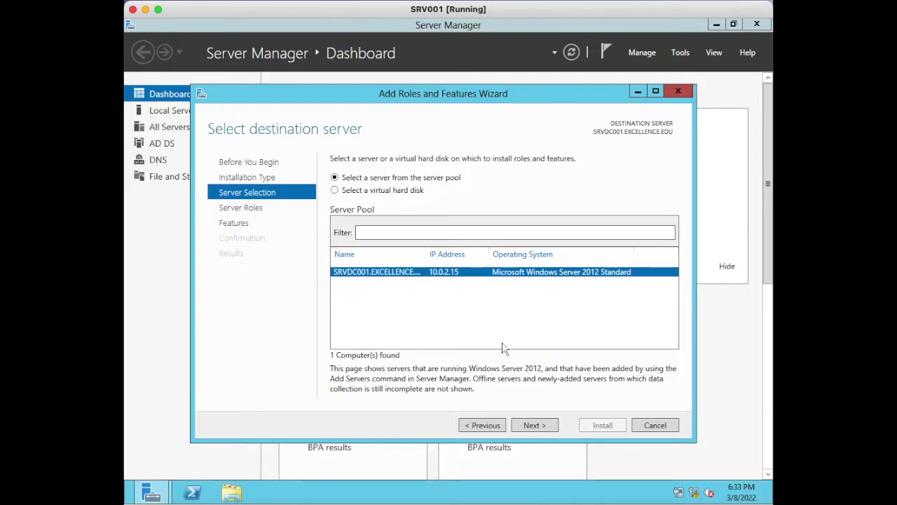
left_click(540, 429)
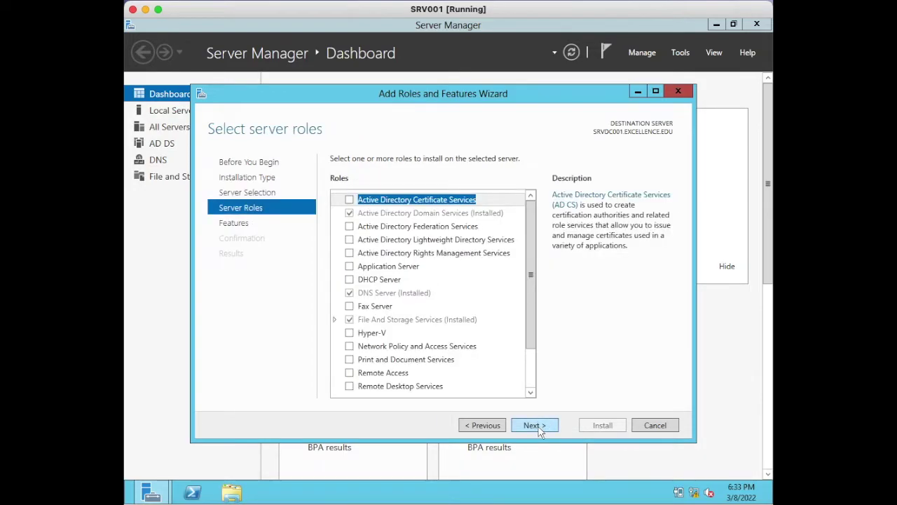
left_click_drag(533, 292, 531, 330)
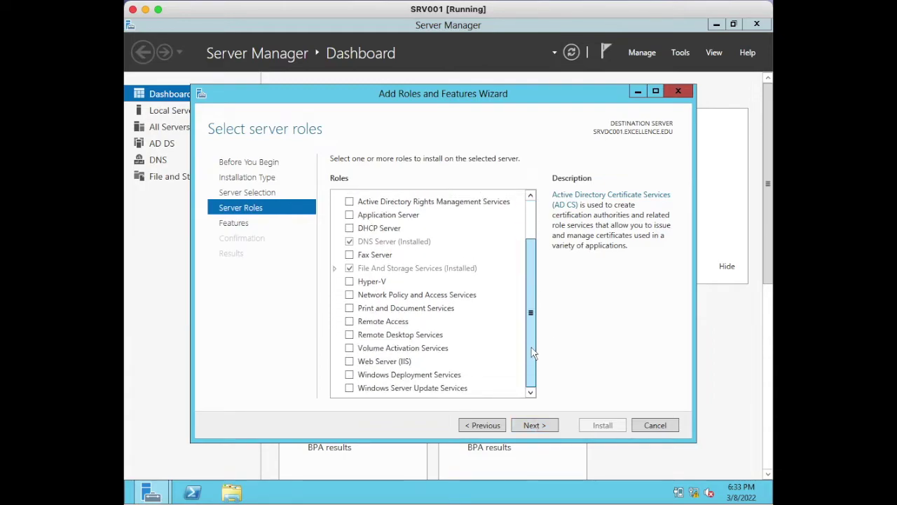
left_click(534, 427)
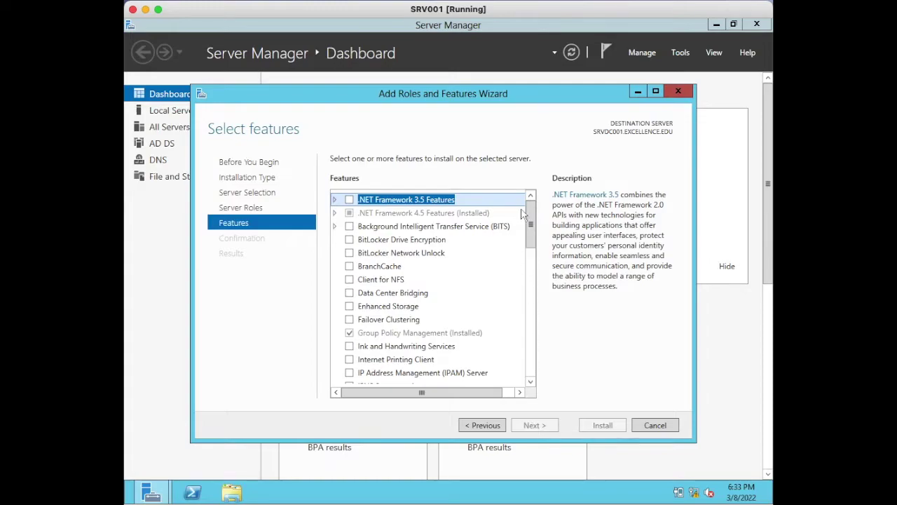
Select the Windows Server Backup feature, install it, and close the wizard
left_click_drag(531, 232, 525, 313)
scroll(525, 314, "down", 4)
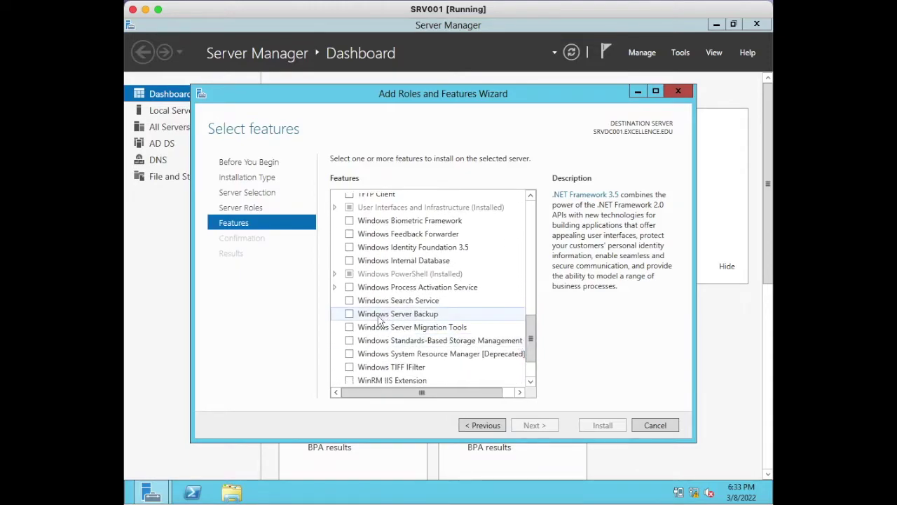
left_click(350, 315)
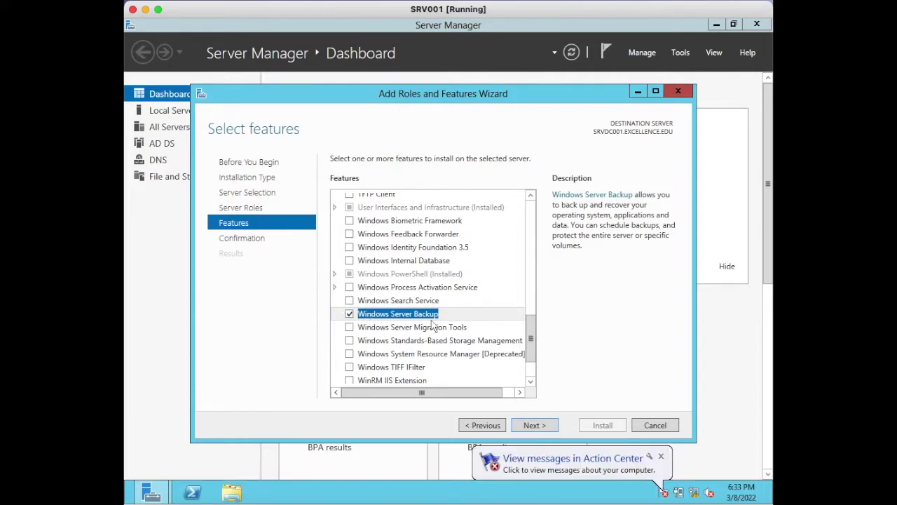
left_click(534, 425)
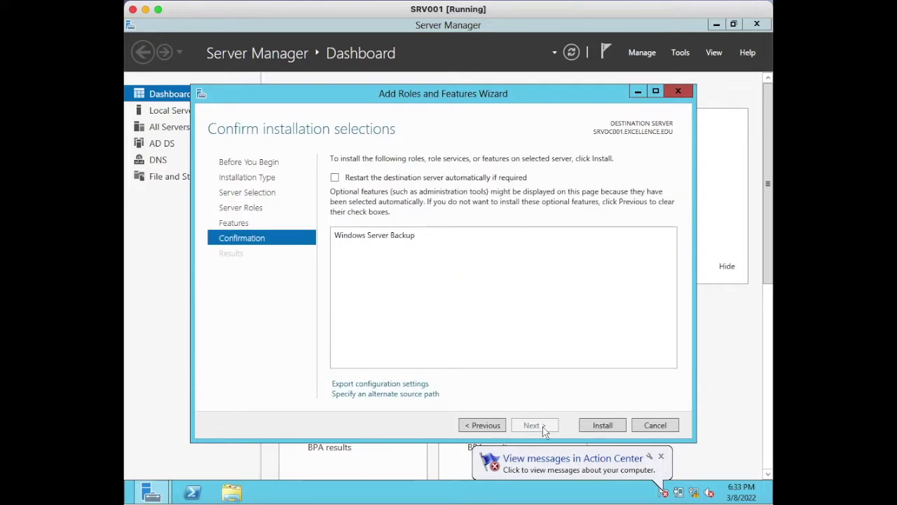
left_click(591, 427)
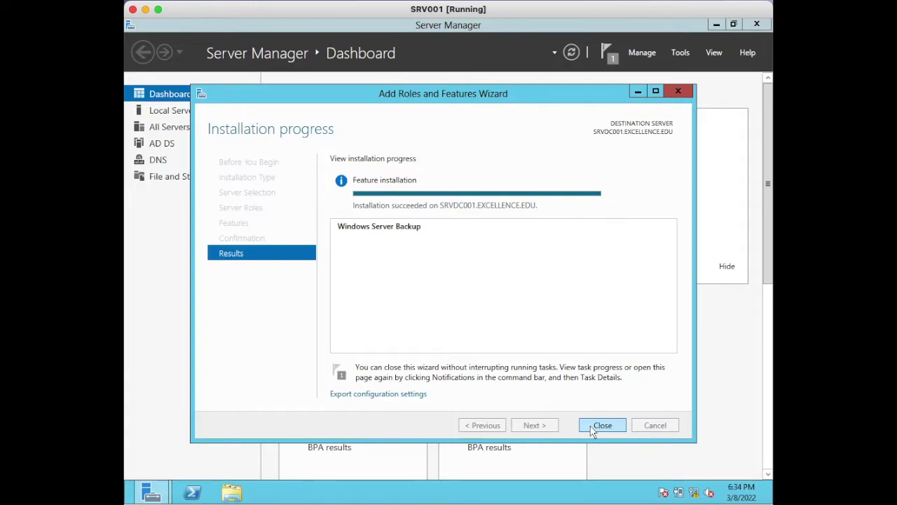
left_click(600, 426)
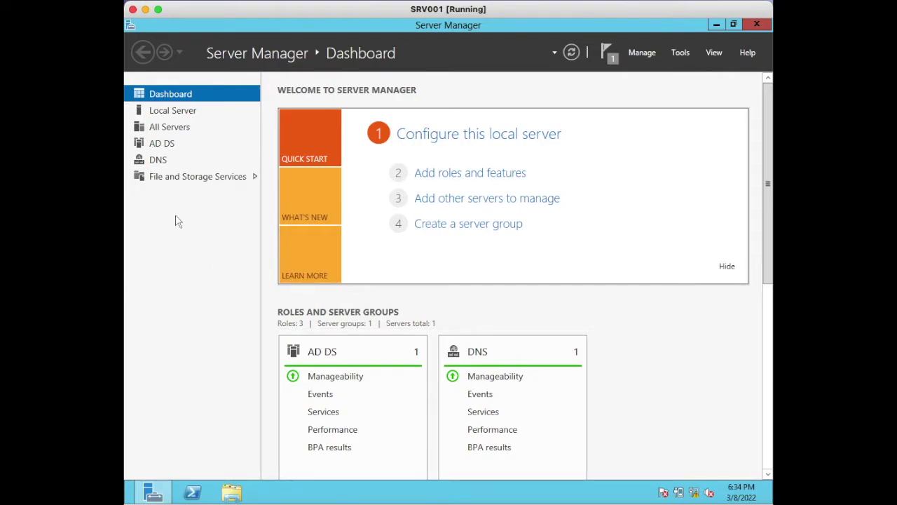
Open Windows Server Backup from Server Manager and display its Local Backup page
left_click(680, 54)
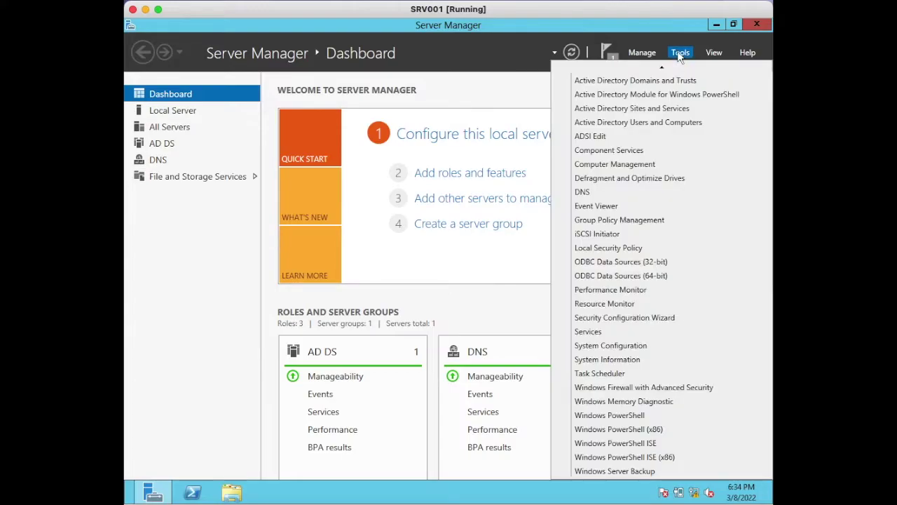
left_click(614, 473)
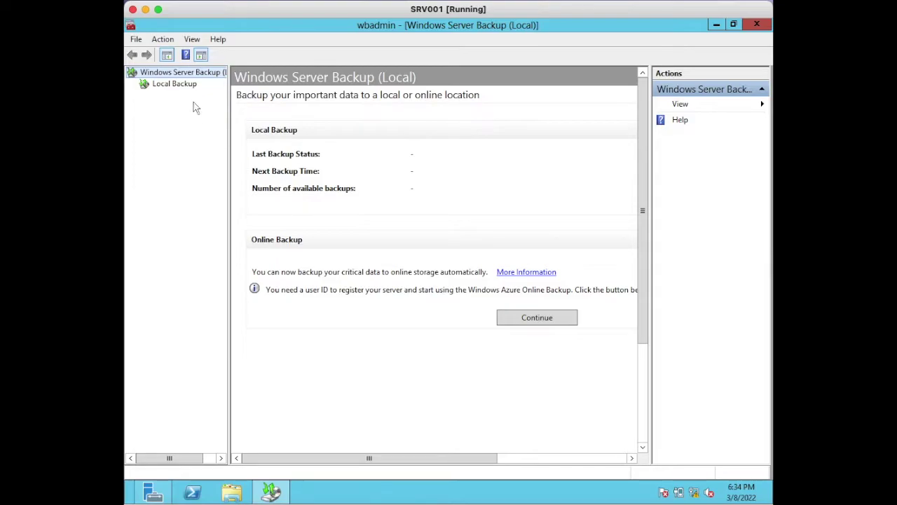
left_click(181, 88)
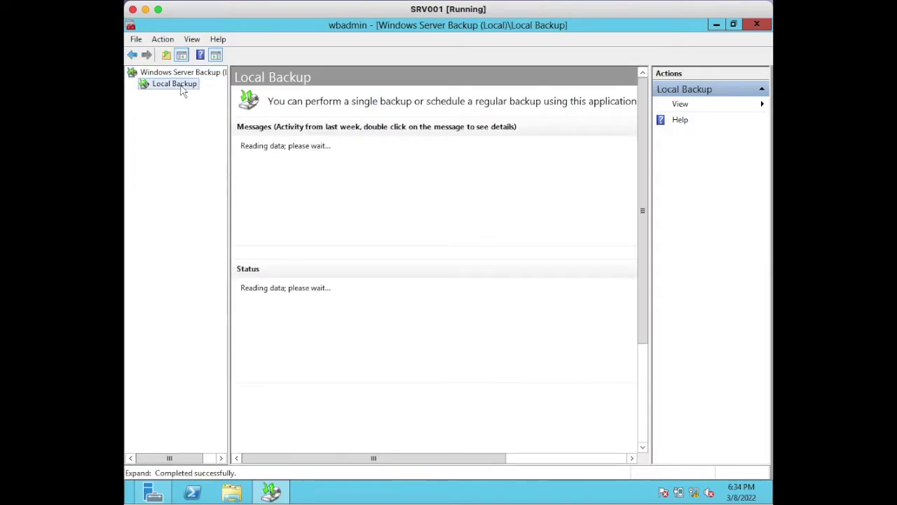
right_click(179, 90)
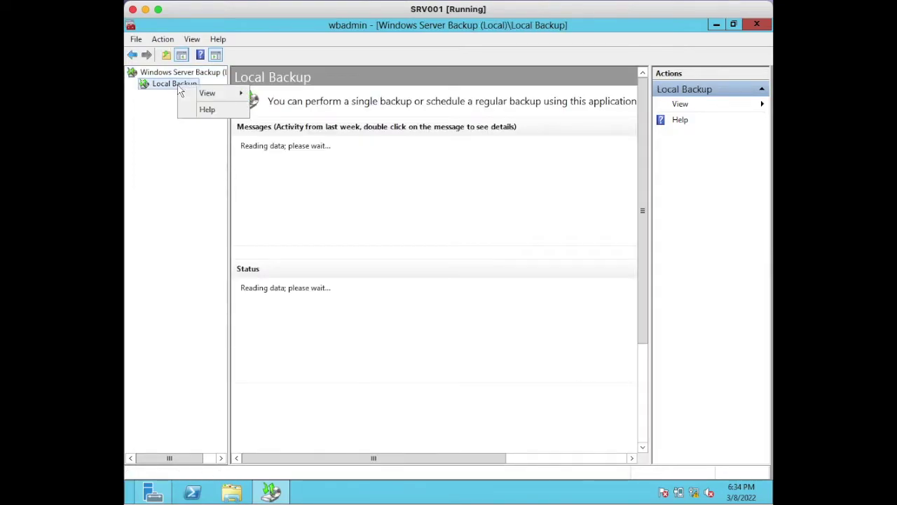
left_click(176, 87)
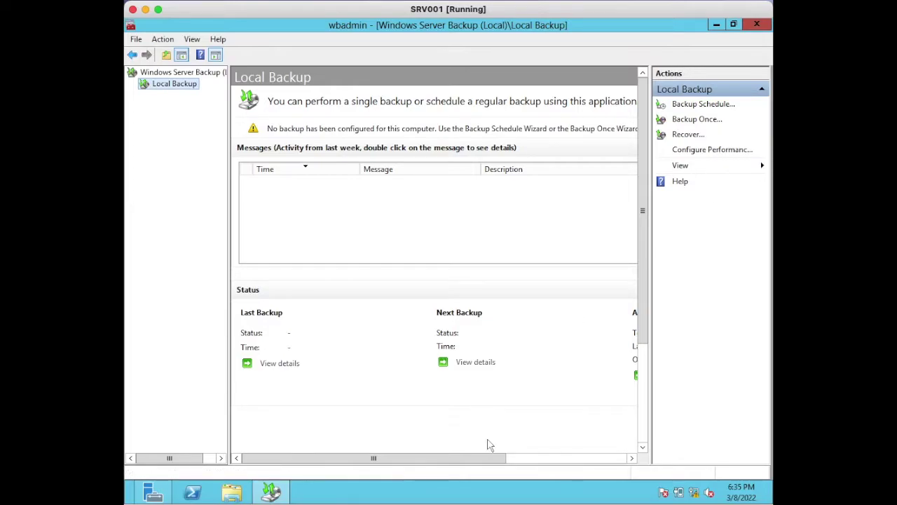
Check the server's available drives in File Explorer's Computer view and switch to Oracle VM VirtualBox Manager
left_click(235, 495)
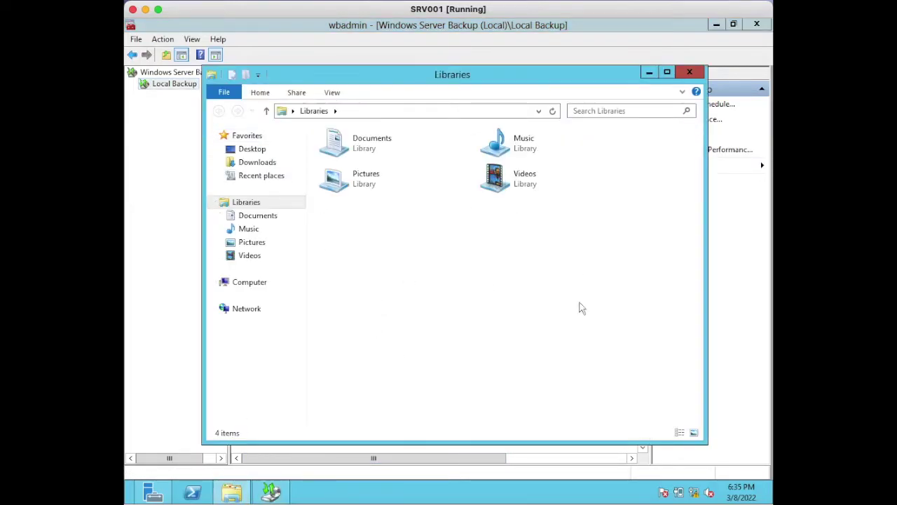
left_click(254, 285)
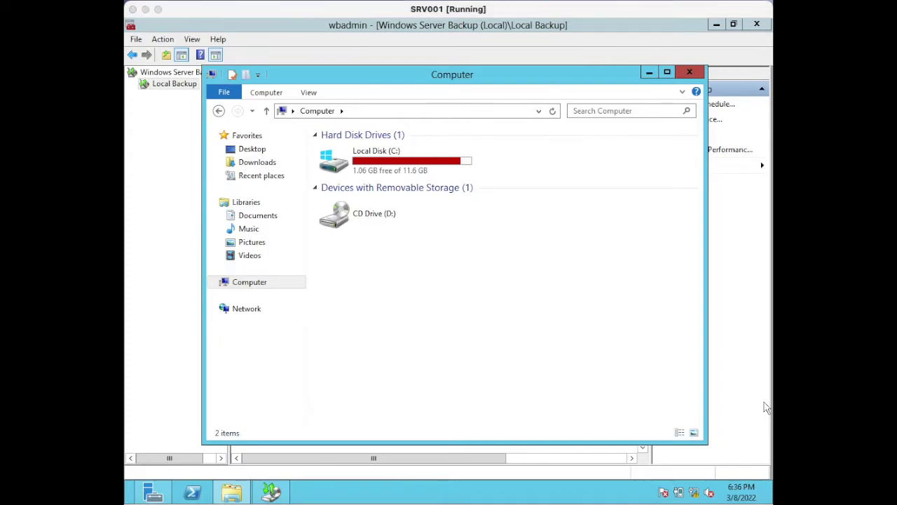
key("super+Tab")
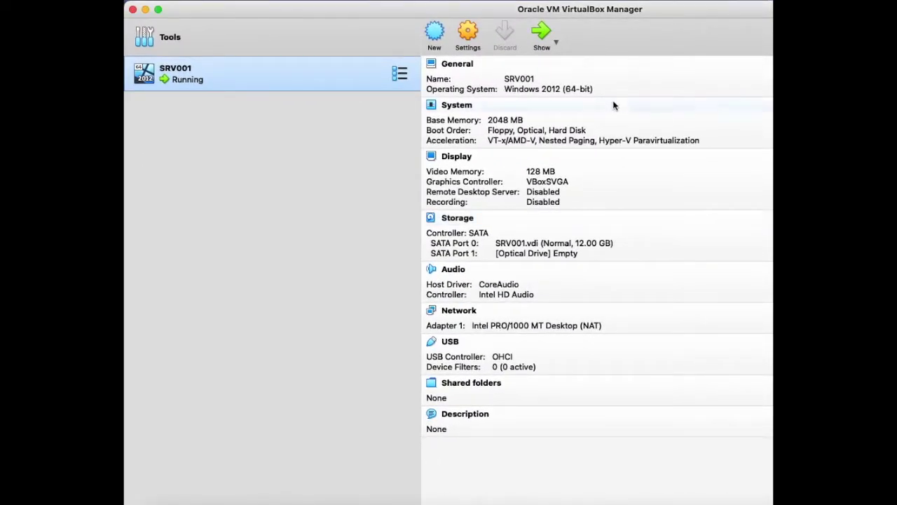
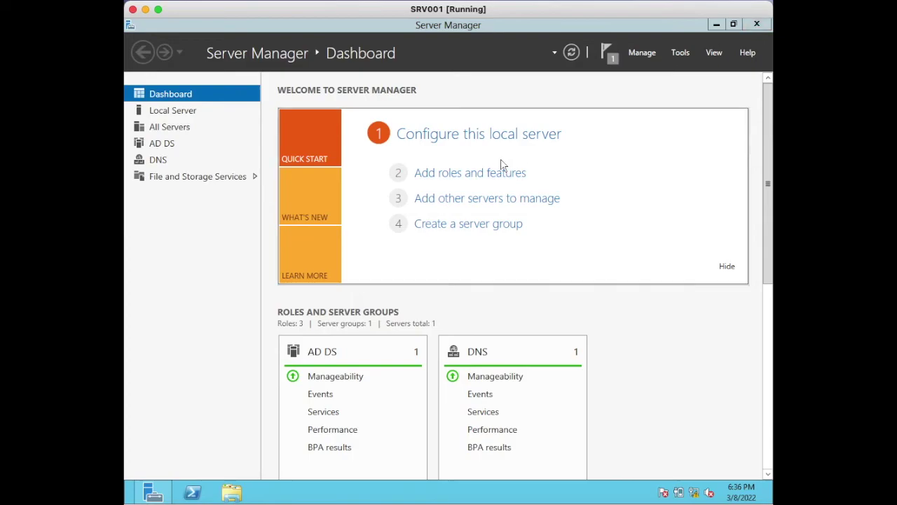
Close Server Manager in the virtual machine and shut the server down from Windows PowerShell with Stop-Computer
left_click(757, 28)
left_click(193, 493)
left_click(382, 214)
type("sto")
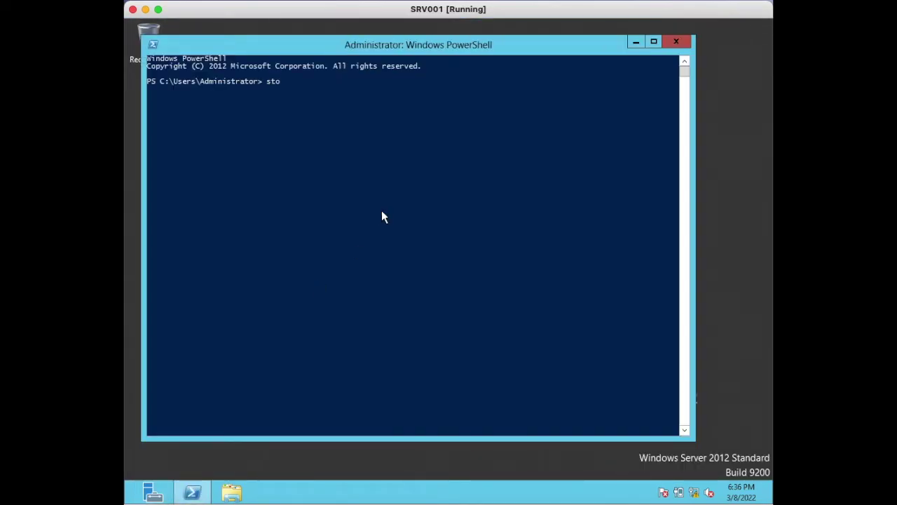
type("p-comp")
key("Tab")
key("Return")
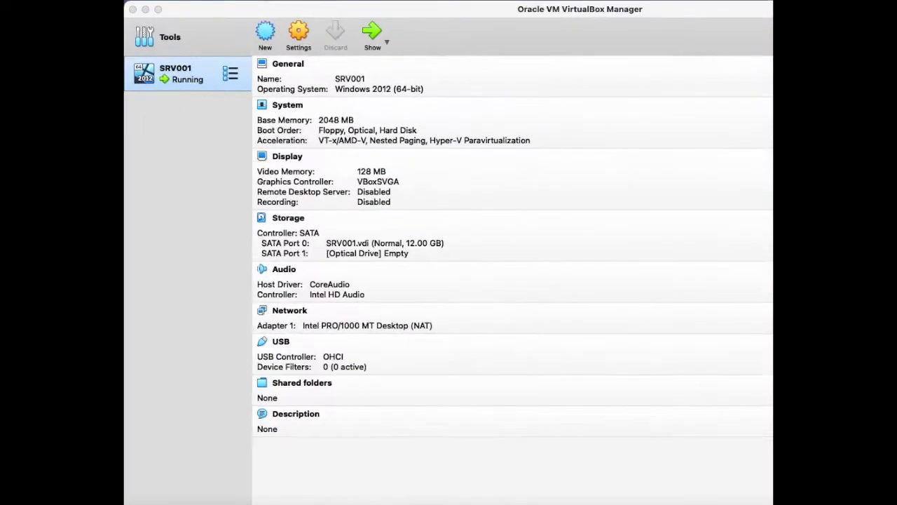
Open SRV001's storage settings and start adding a hard disk, checking the existing disk files without choosing one
left_click(320, 39)
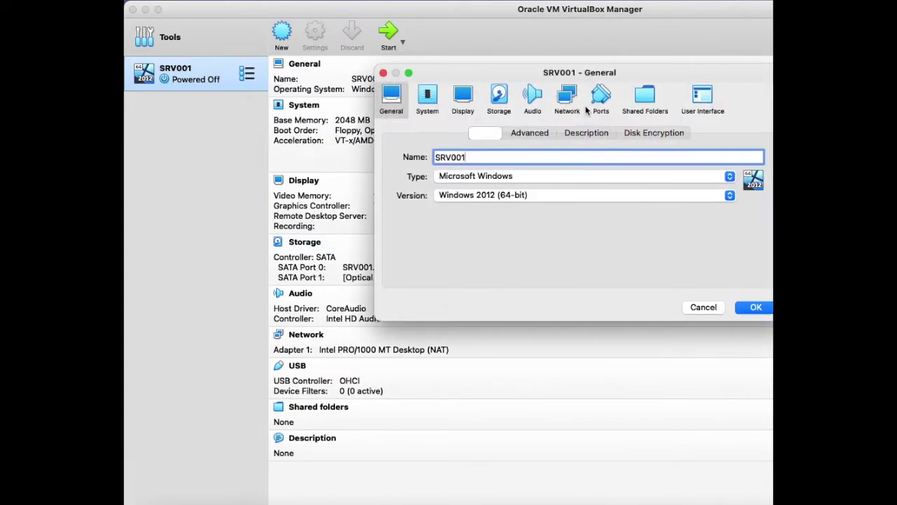
left_click_drag(549, 77, 420, 84)
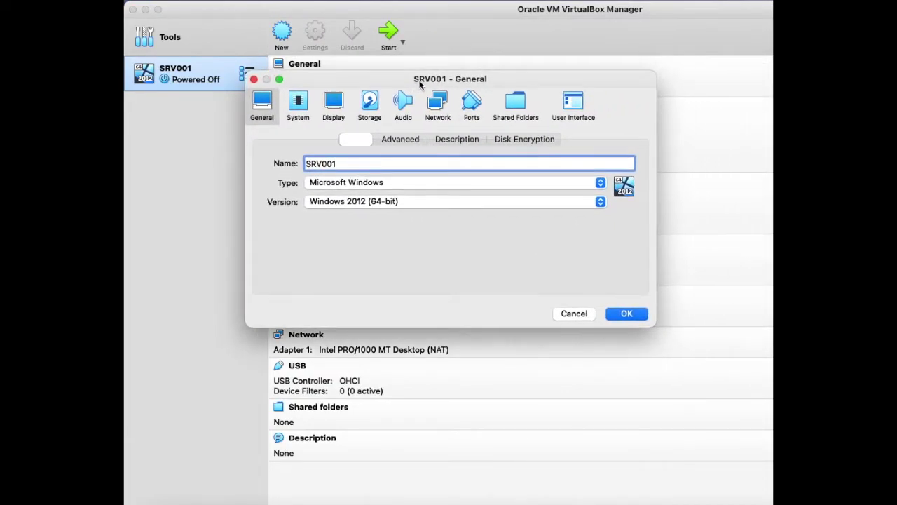
left_click(370, 102)
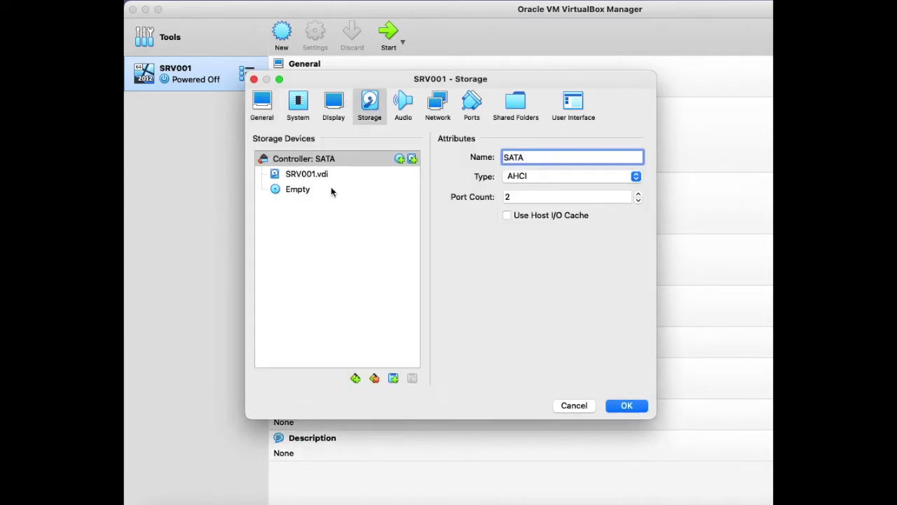
left_click(393, 379)
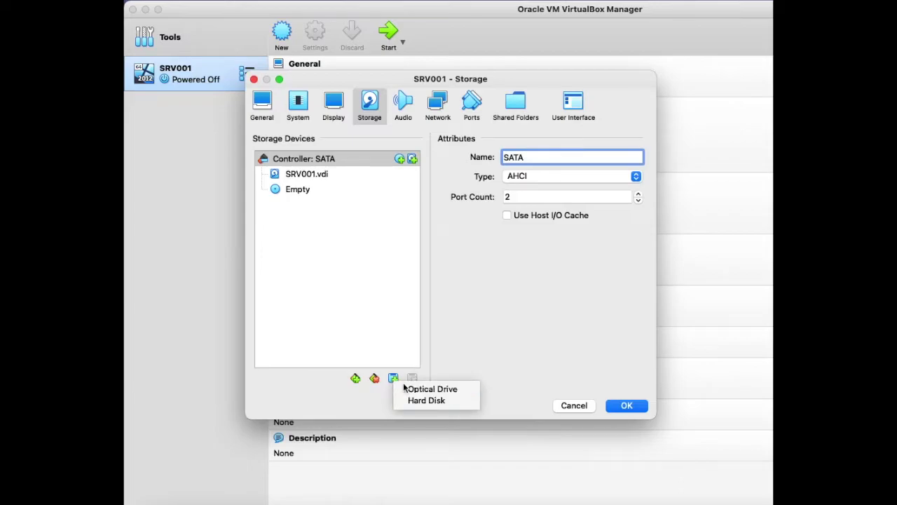
left_click(424, 401)
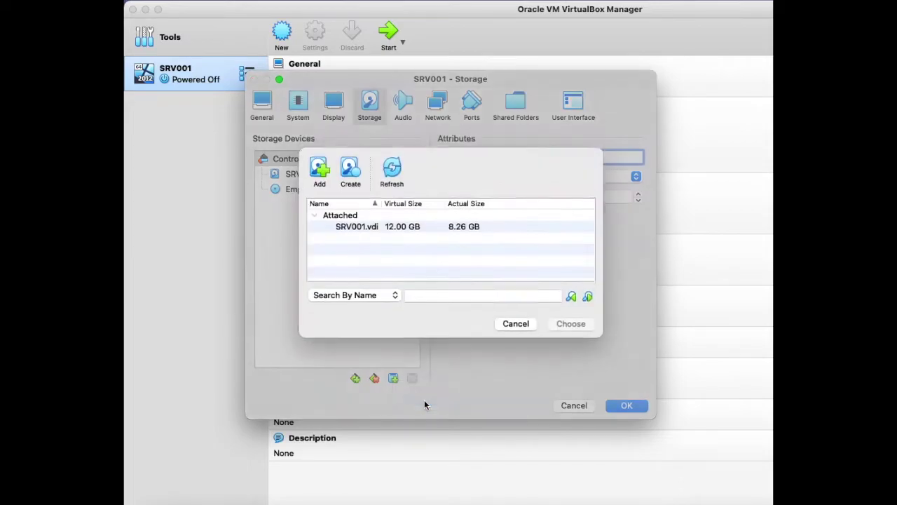
left_click(317, 173)
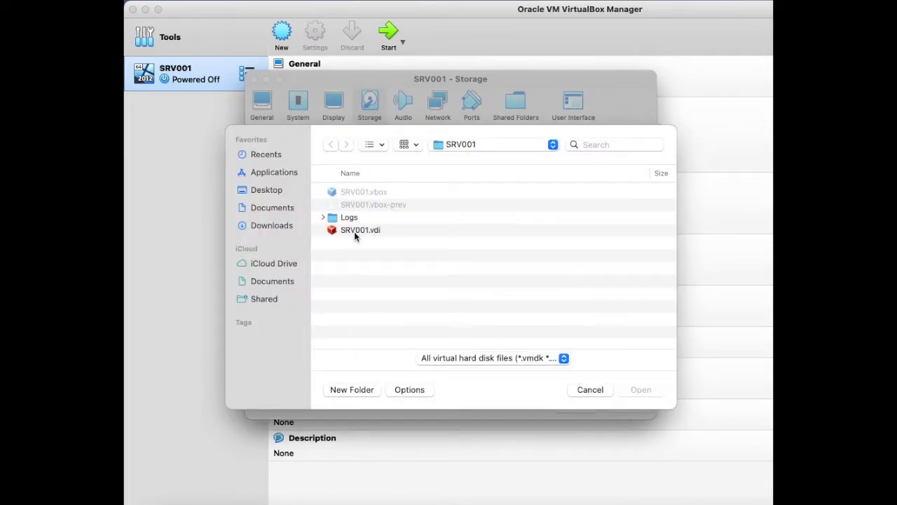
left_click(591, 390)
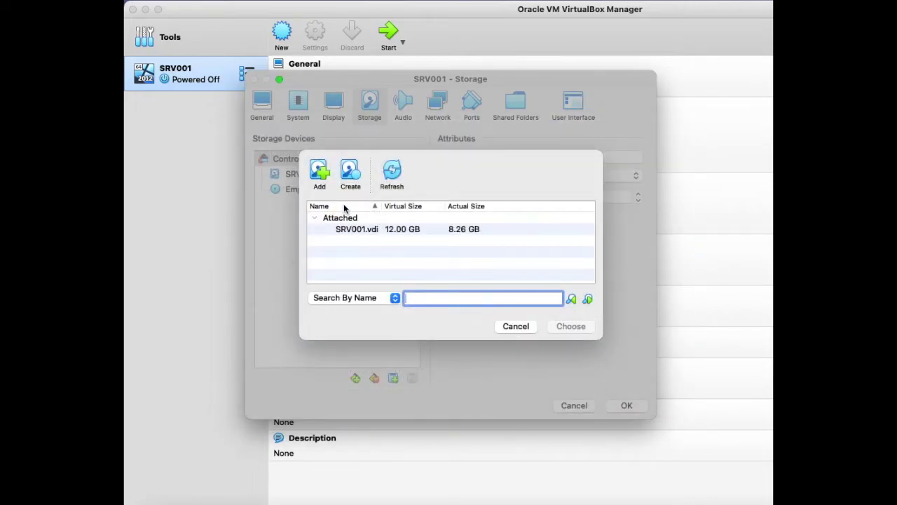
Create a dynamically allocated VDI virtual hard disk SRV001_1.vdi with a size of about 15.11 GB
left_click(351, 173)
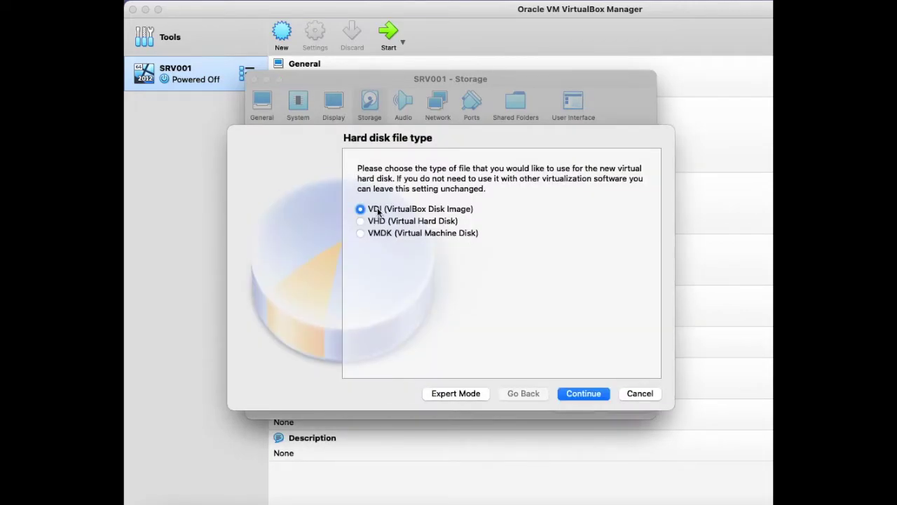
left_click(583, 394)
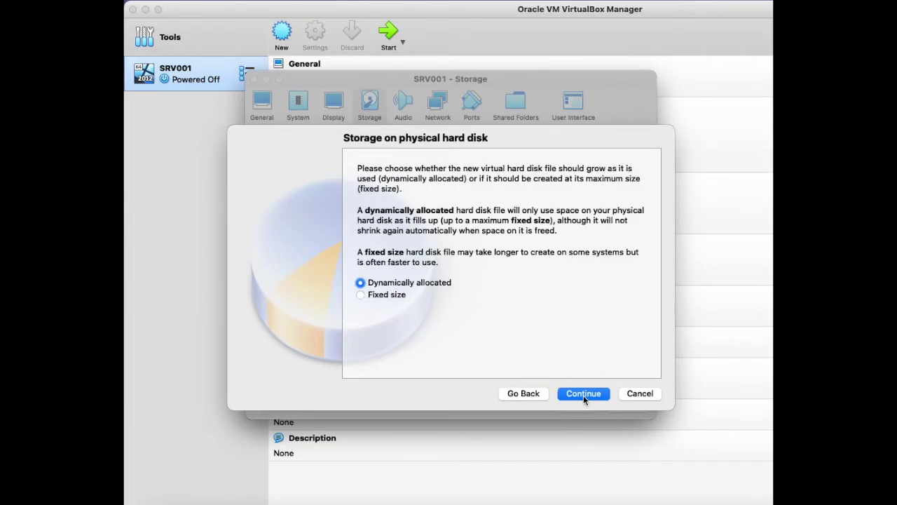
left_click(583, 395)
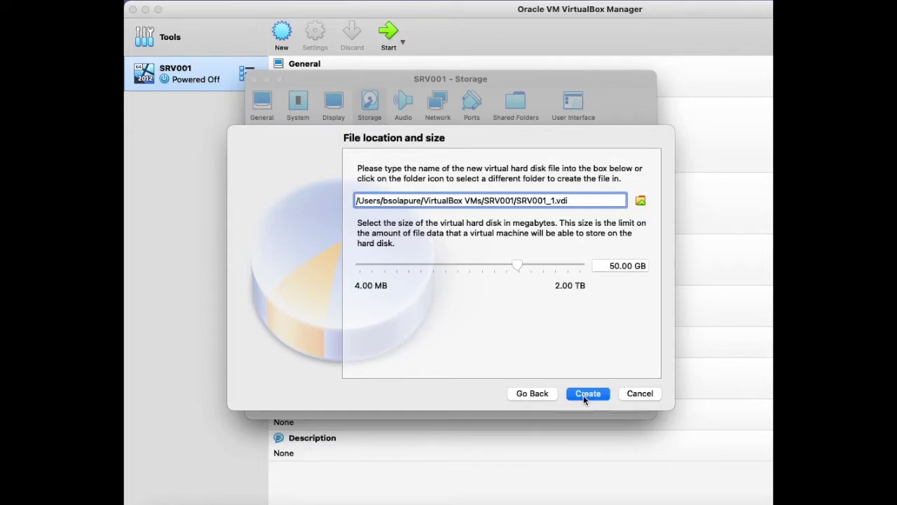
left_click_drag(518, 263, 497, 263)
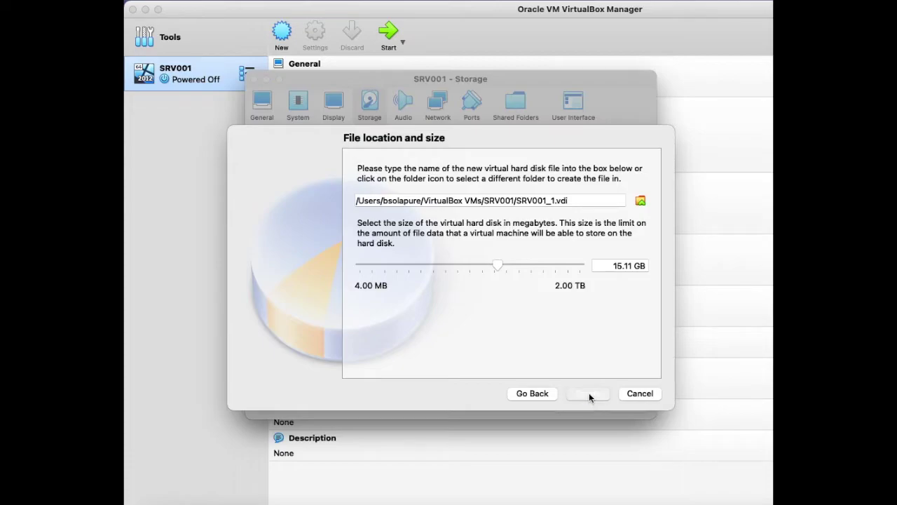
left_click(589, 394)
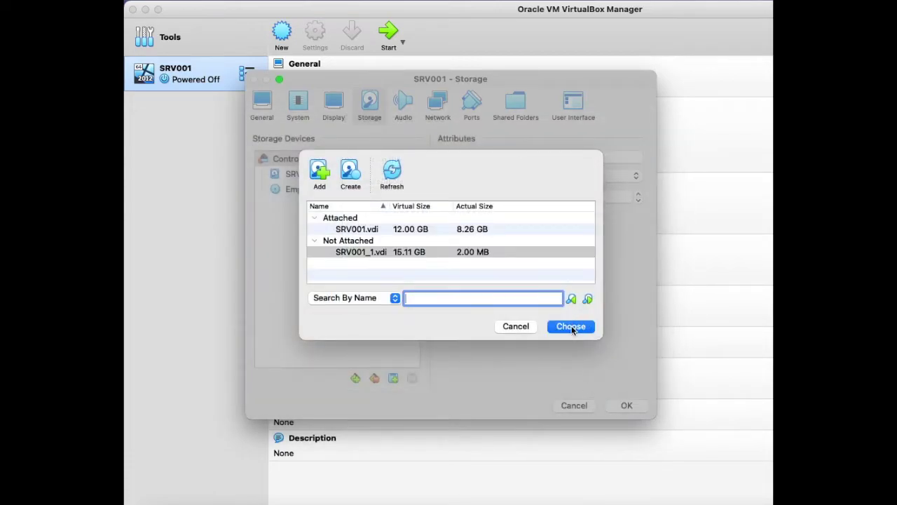
Attach the unattached SRV001_1.vdi disk to SRV001's SATA controller and save the machine's settings
left_click(413, 252)
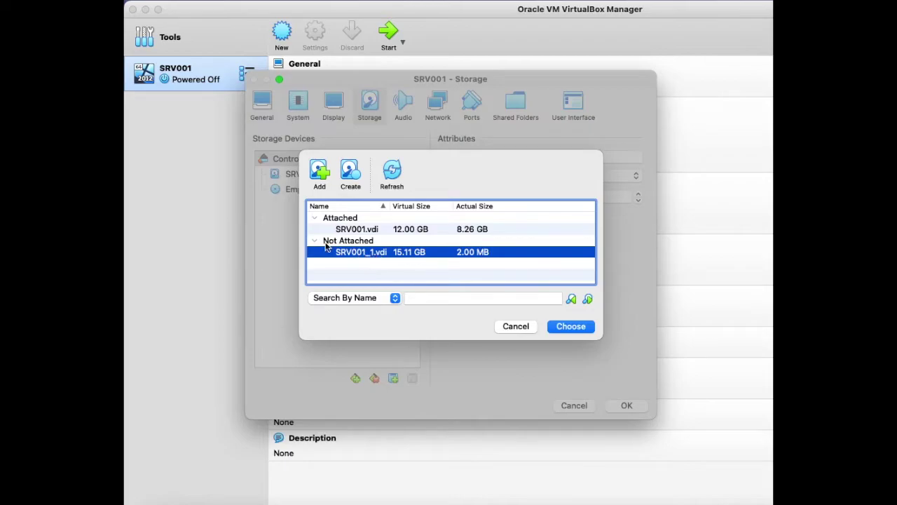
left_click(568, 327)
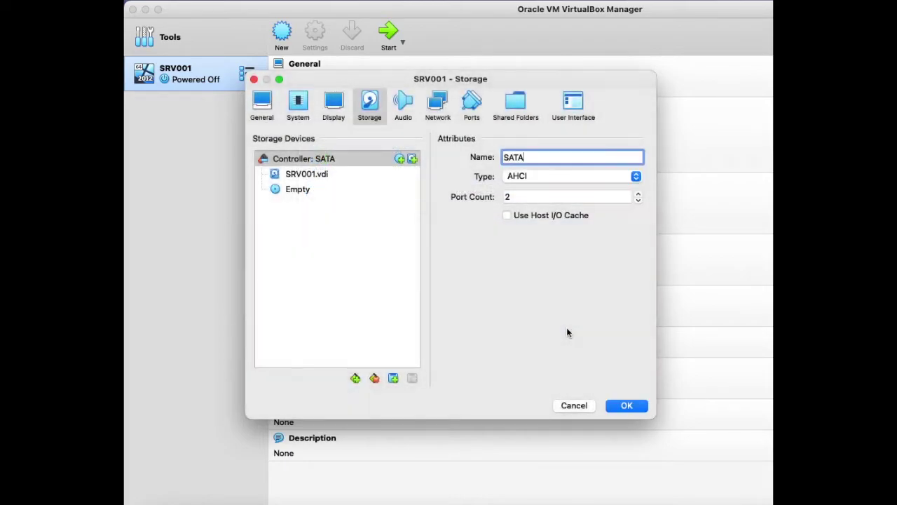
left_click(620, 407)
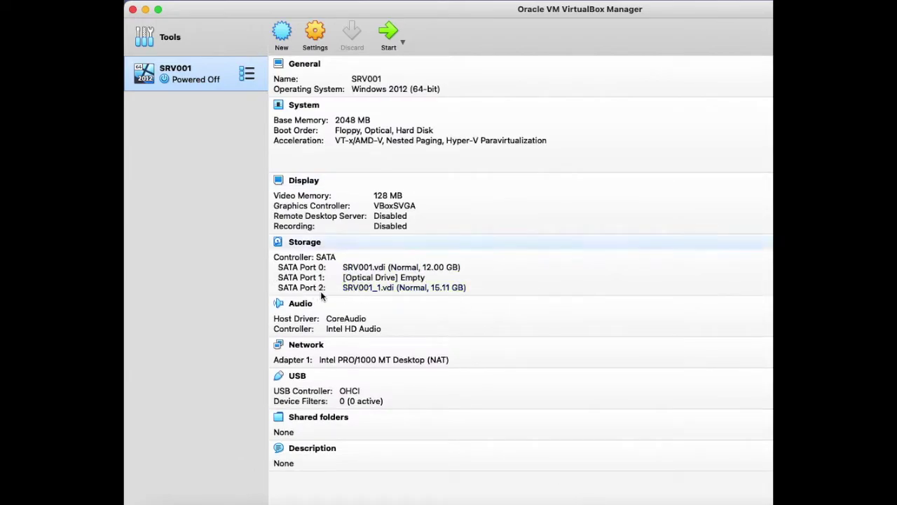
Start the SRV001 virtual machine, dismiss the keyboard capture notice, and enlarge the machine's window
left_click(386, 36)
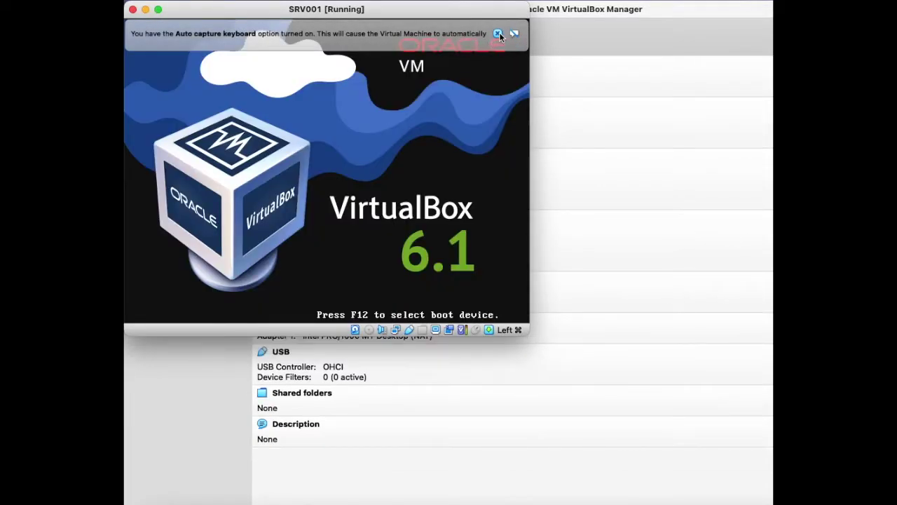
left_click(498, 33)
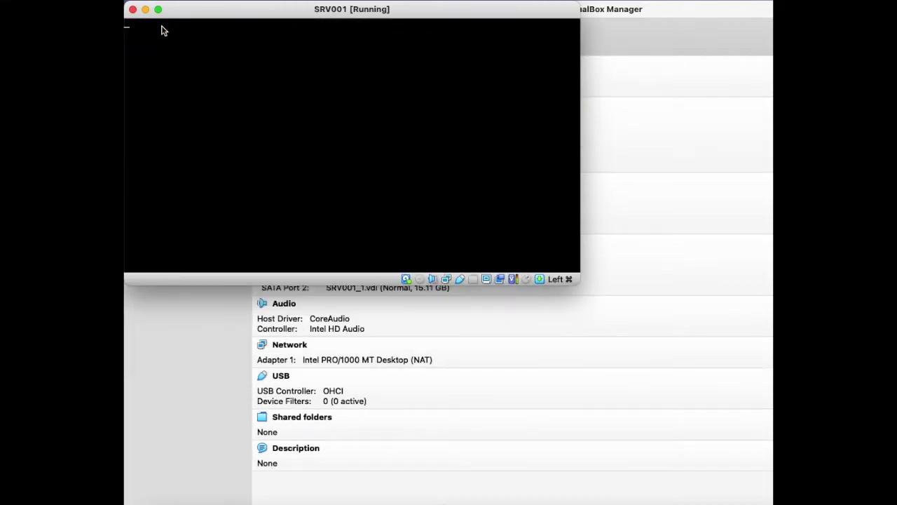
left_click(158, 10)
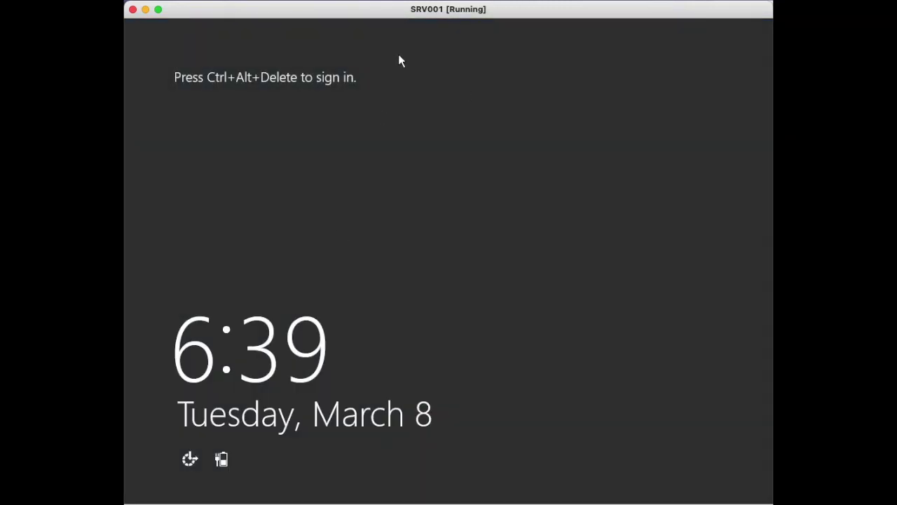
Bring up the virtual machine's sign-in prompt and sign in with the Administrator account password
left_click(321, 3)
mouse_move(317, 10)
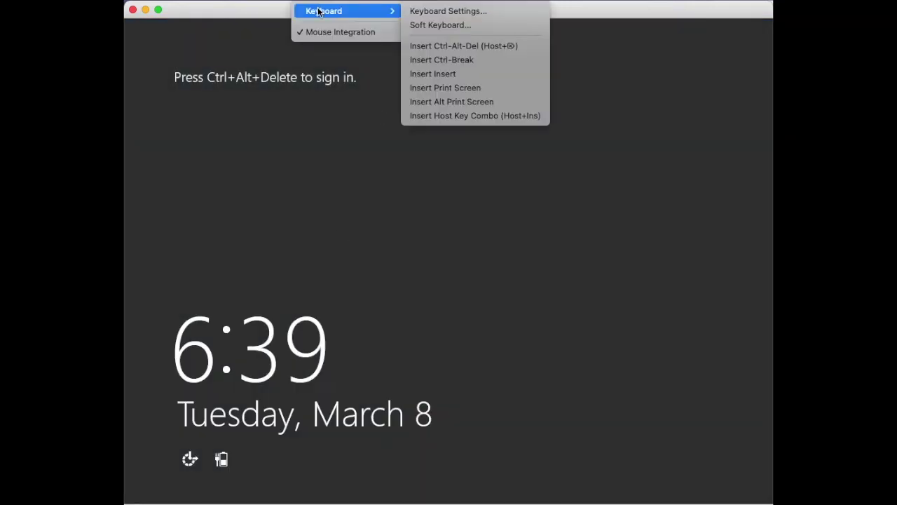
left_click(471, 47)
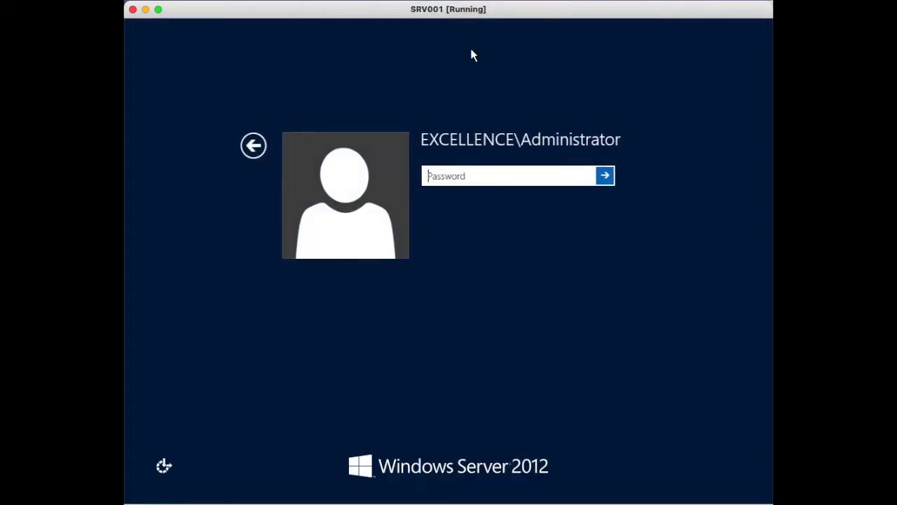
type("********")
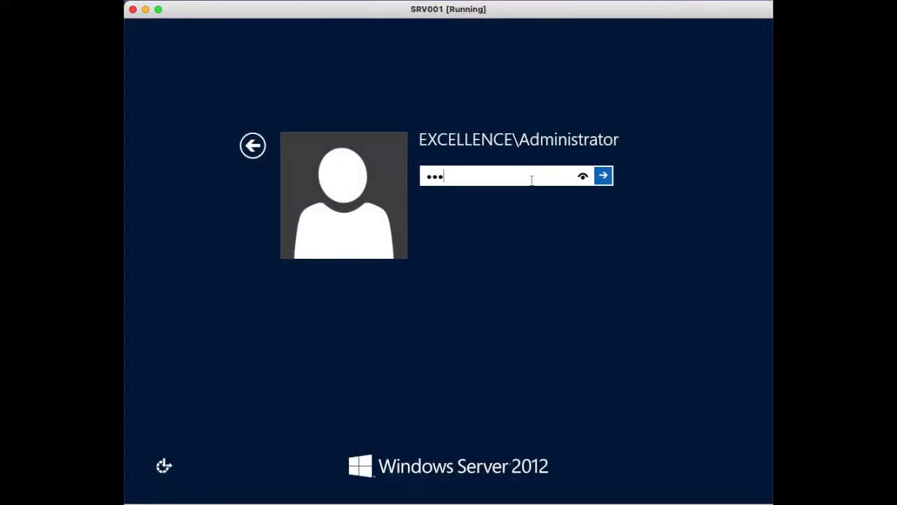
key("Return")
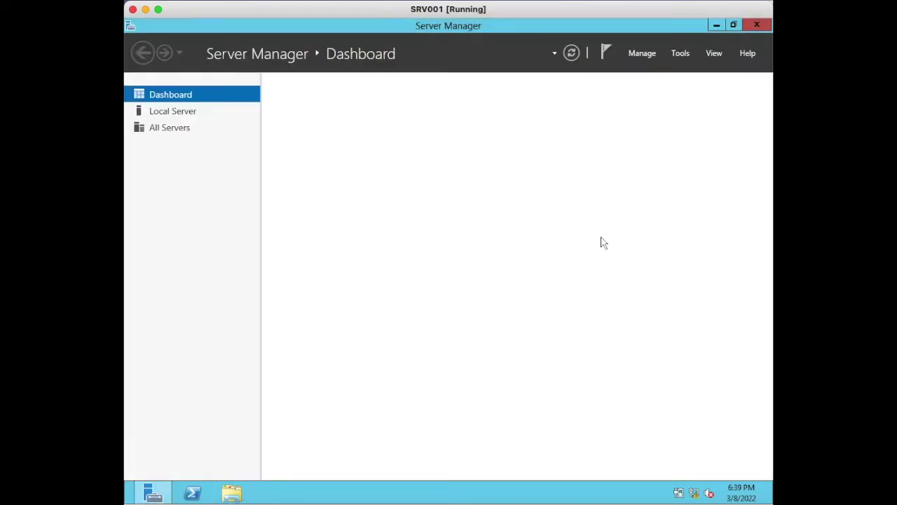
Check which drives File Explorer's Computer view lists on the server, and minimize the window
left_click(231, 494)
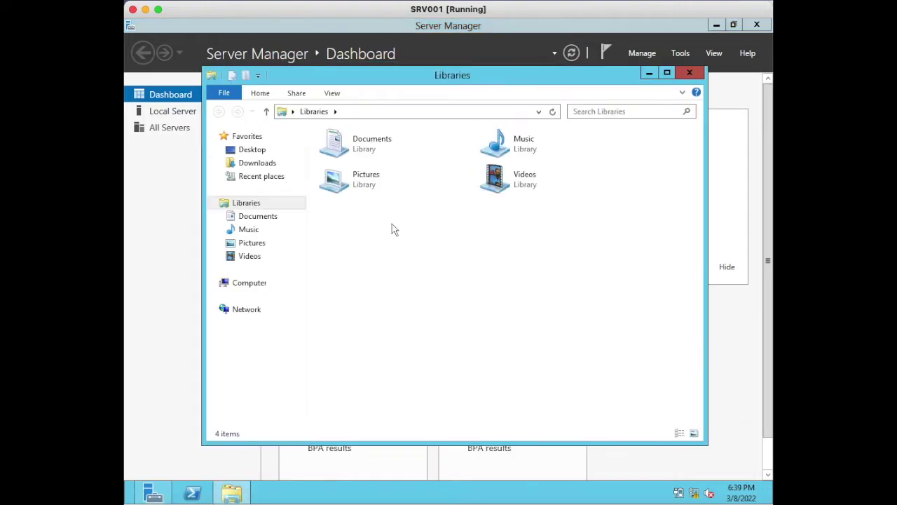
left_click(246, 287)
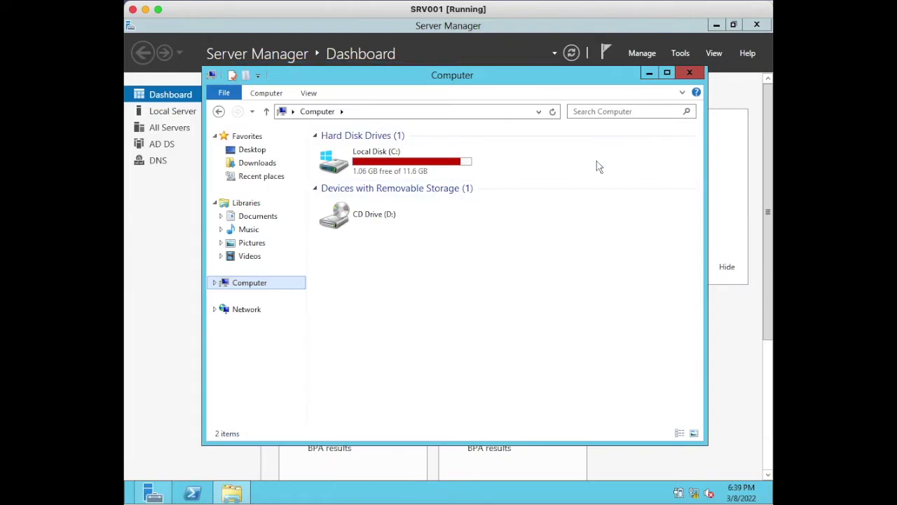
left_click(649, 75)
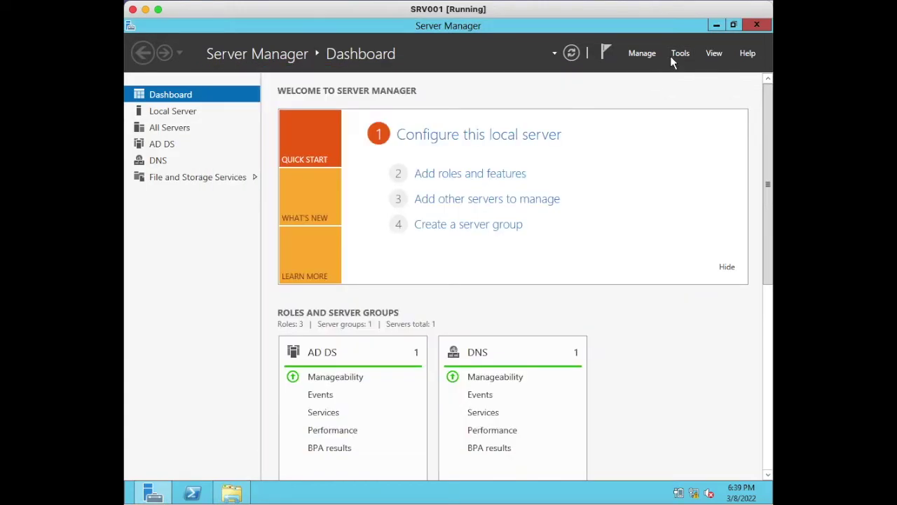
Open Disk Management in Computer Management from Server Manager and initialize Disk 1 with the MBR partition style
left_click(675, 55)
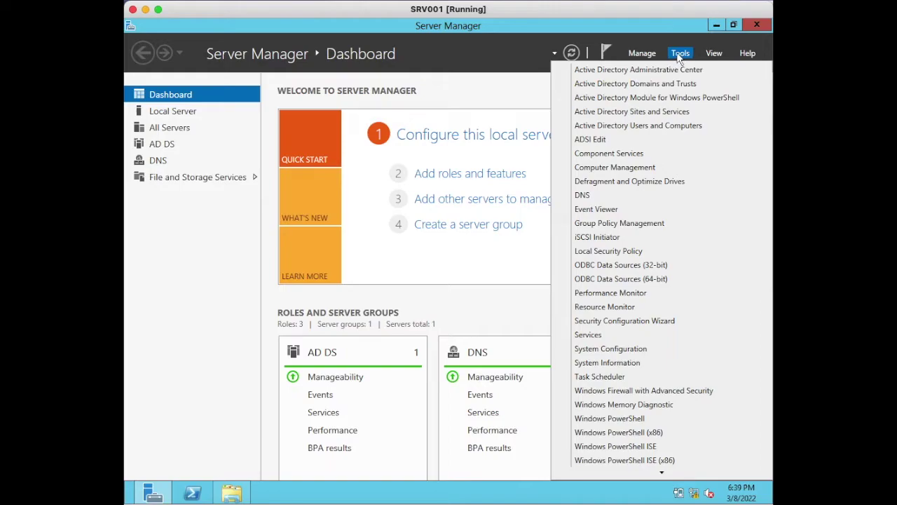
left_click(615, 168)
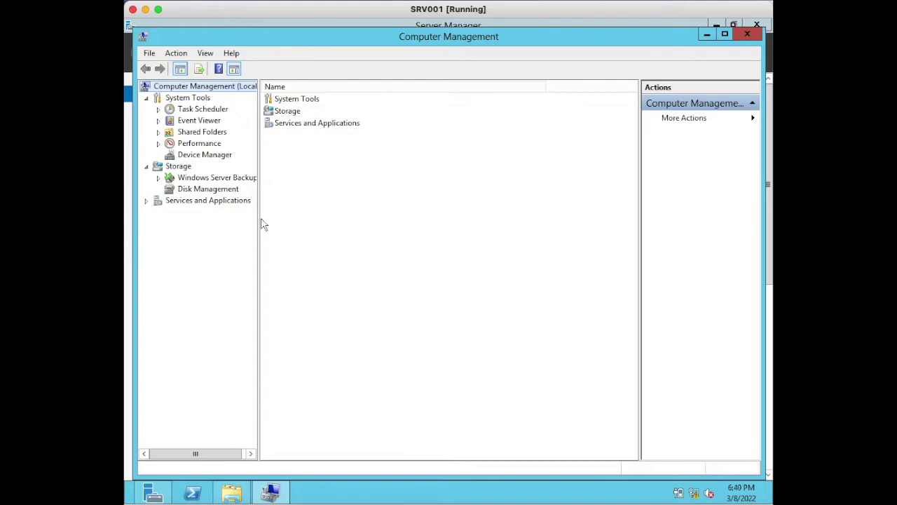
left_click_drag(259, 218, 327, 213)
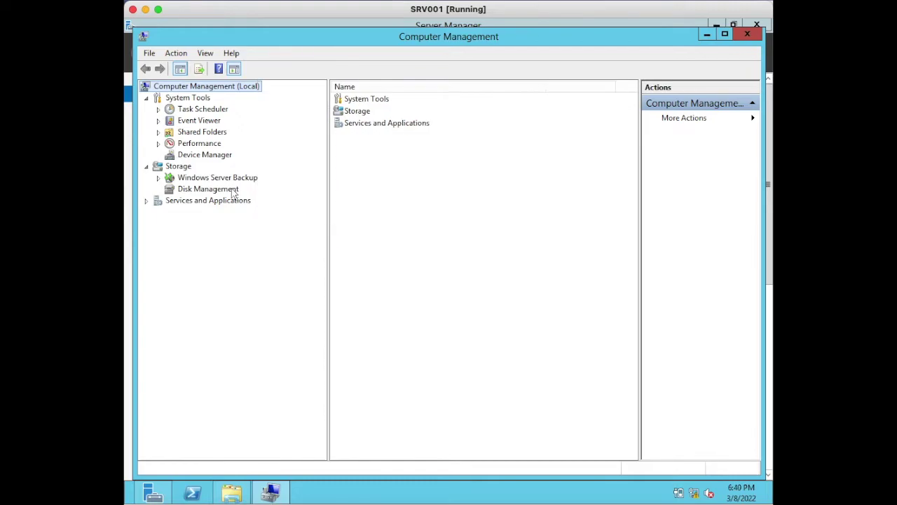
left_click(202, 191)
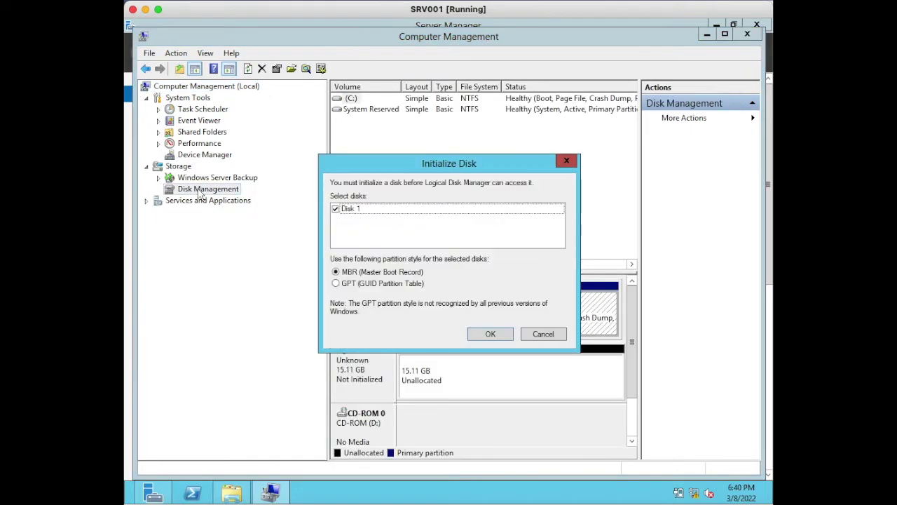
left_click(489, 334)
Start a new simple volume in Disk 1's unallocated space, with a size of 15470 MB and drive letter E
left_click(439, 387)
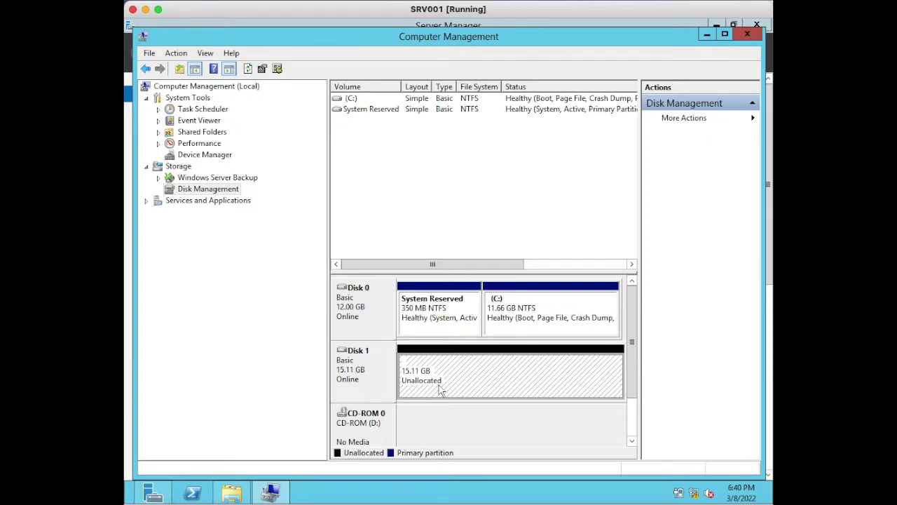
right_click(461, 389)
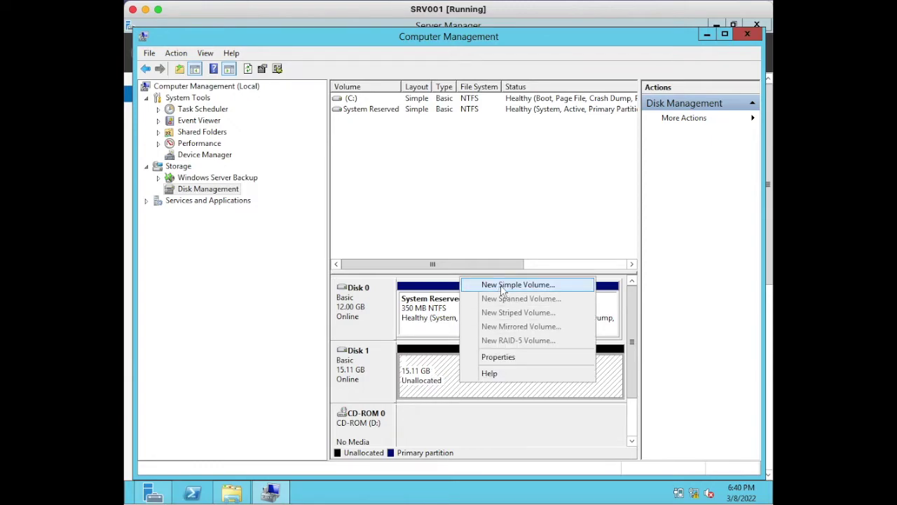
right_click(435, 373)
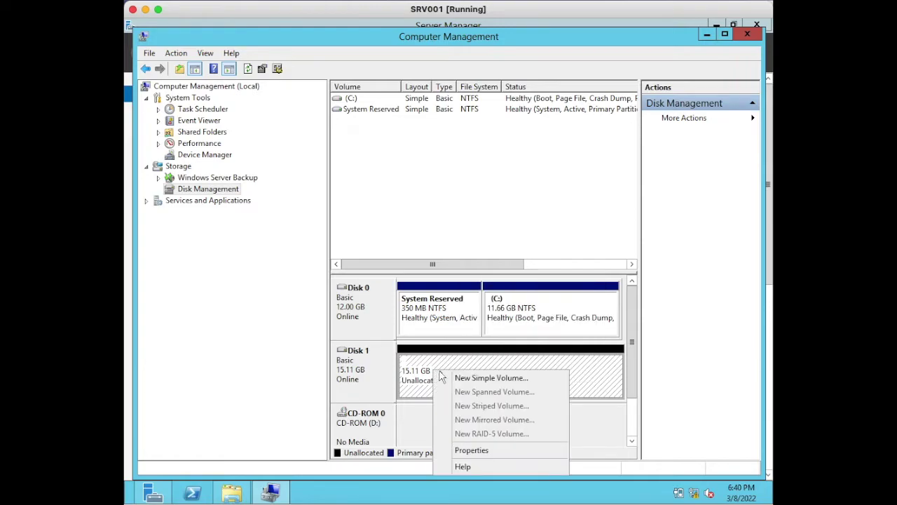
left_click(452, 379)
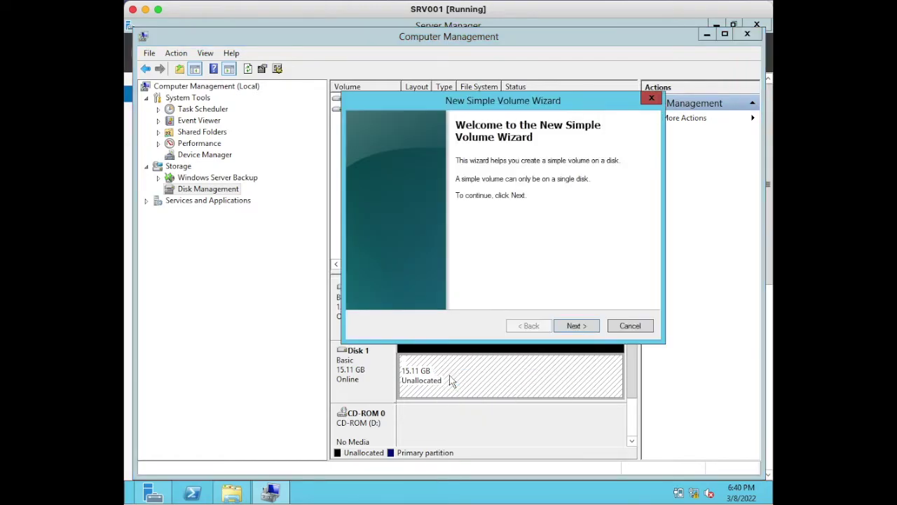
left_click(583, 328)
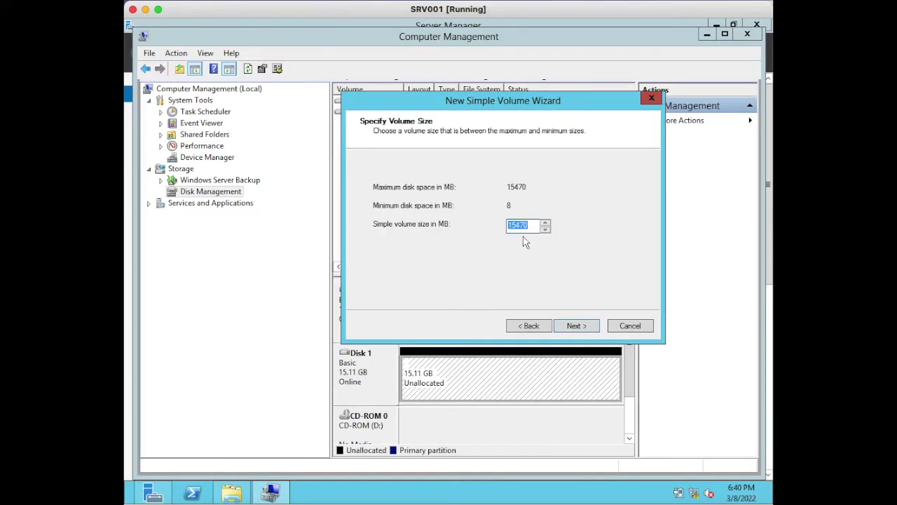
left_click(591, 333)
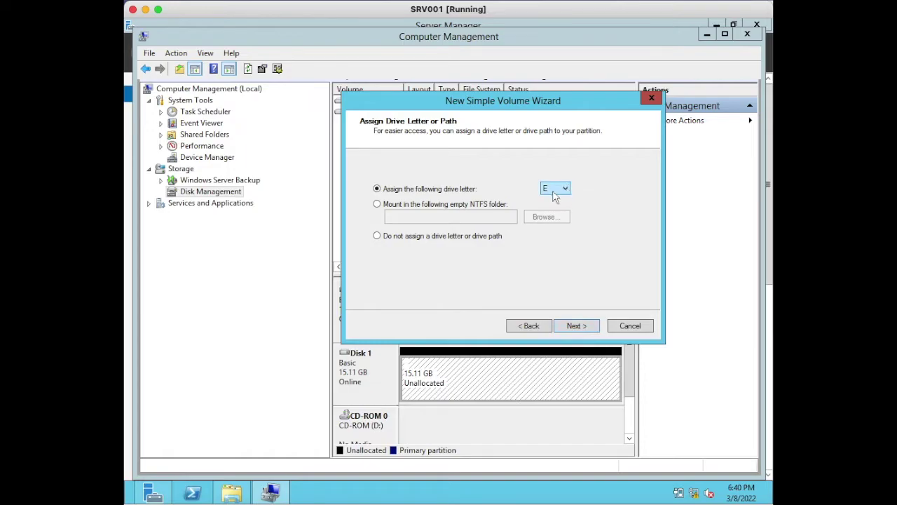
left_click(580, 330)
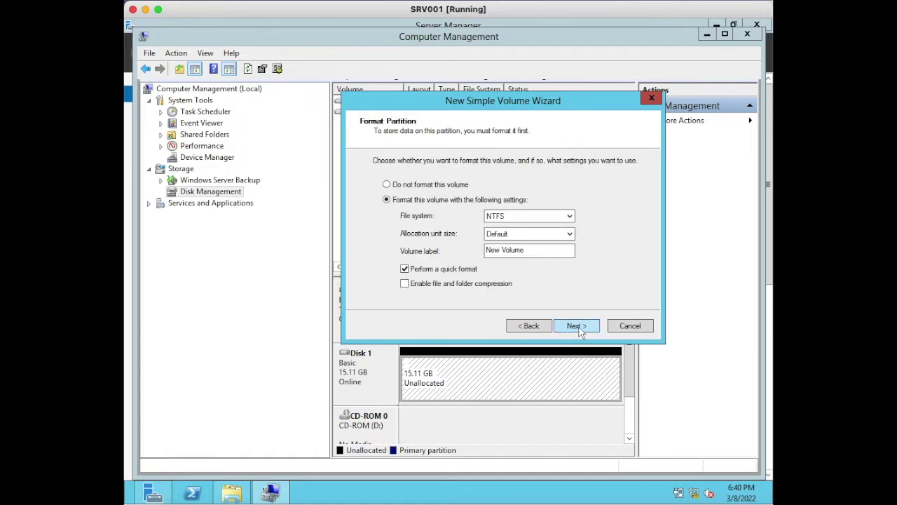
Label the new volume BACKUP, keep the NTFS quick format with default allocation unit size, and create it
left_click(526, 249)
left_click_drag(525, 247, 454, 247)
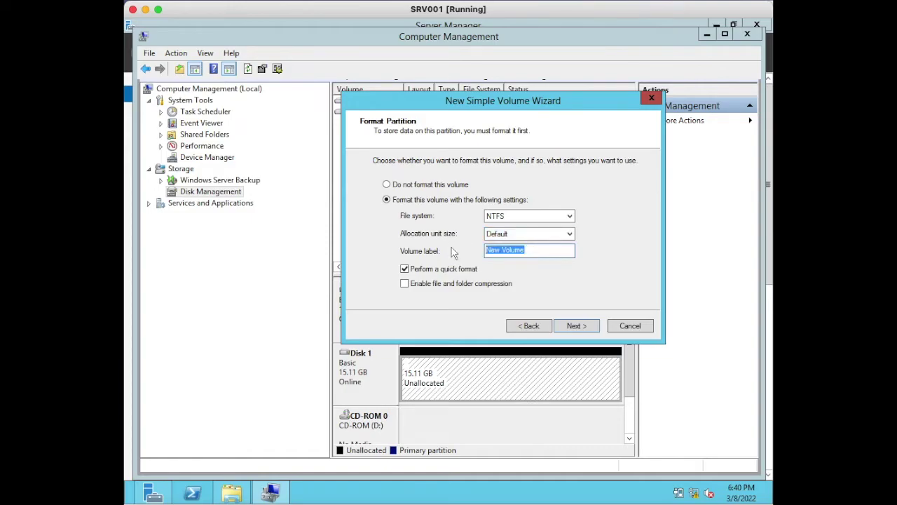
type("B")
left_click(577, 327)
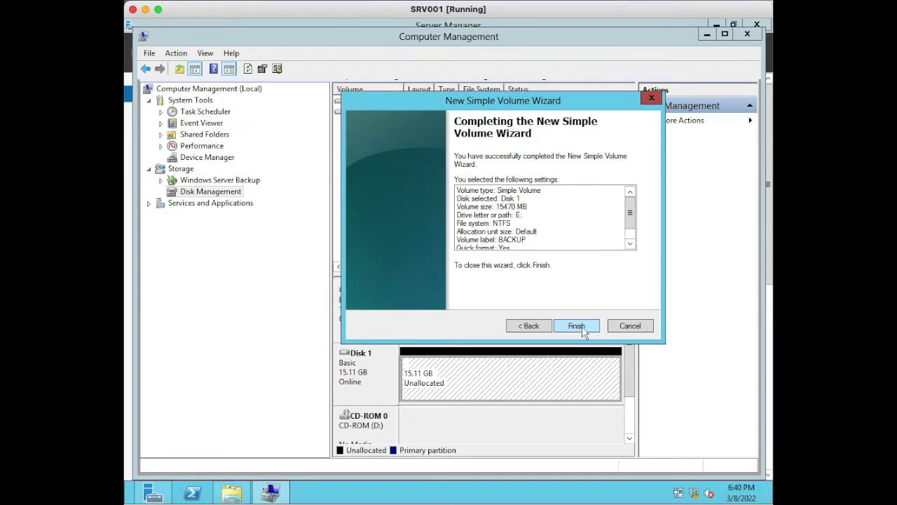
left_click(577, 327)
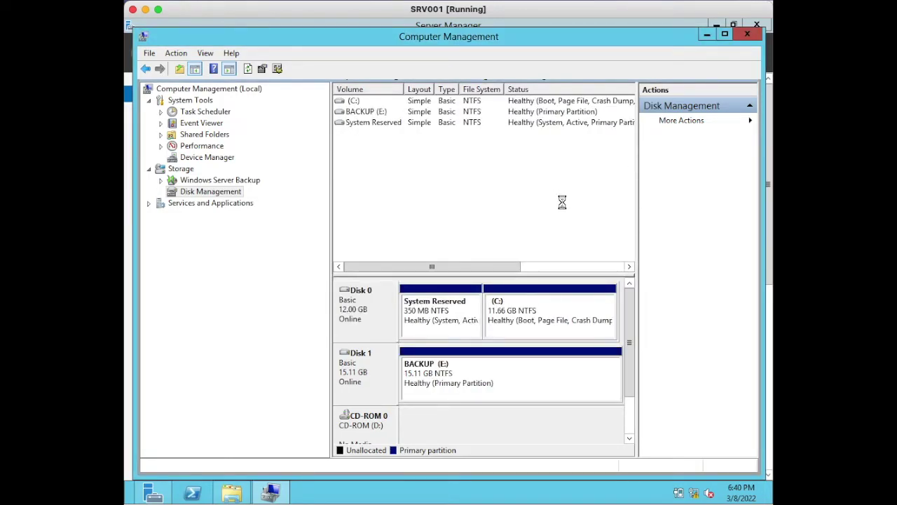
Close Computer Management, minimize Server Manager, and check the BACKUP (E:) drive and its contents in File Explorer
left_click(747, 33)
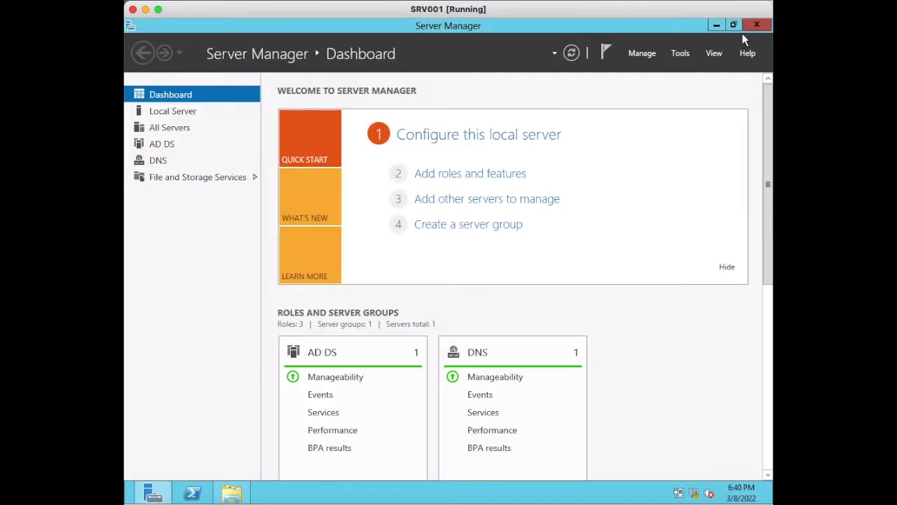
left_click(717, 25)
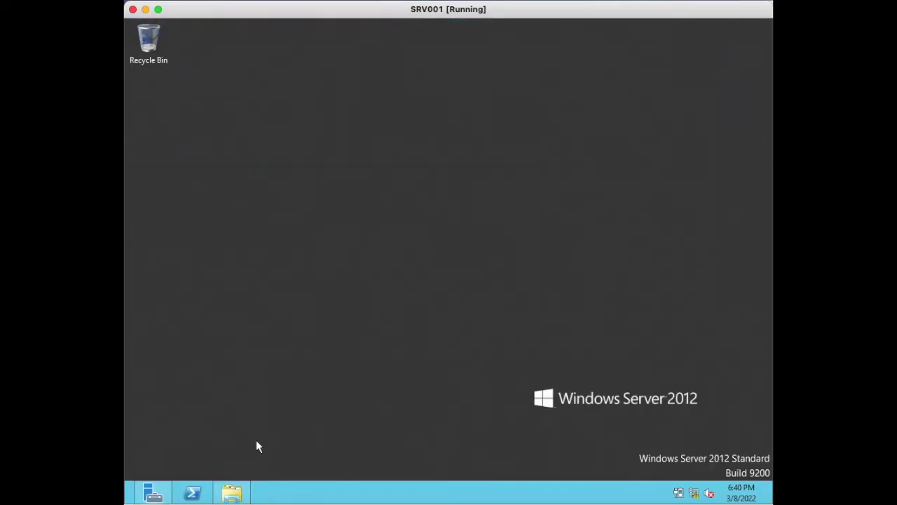
left_click(231, 495)
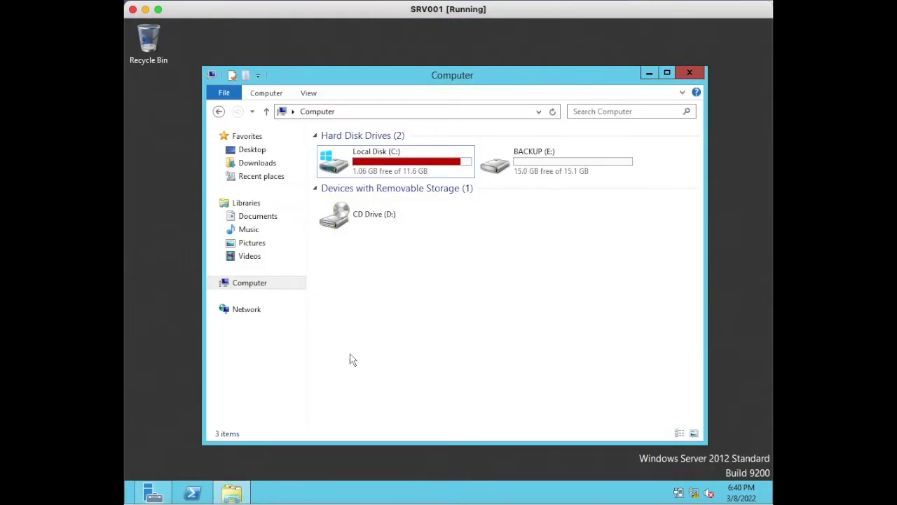
double_click(565, 154)
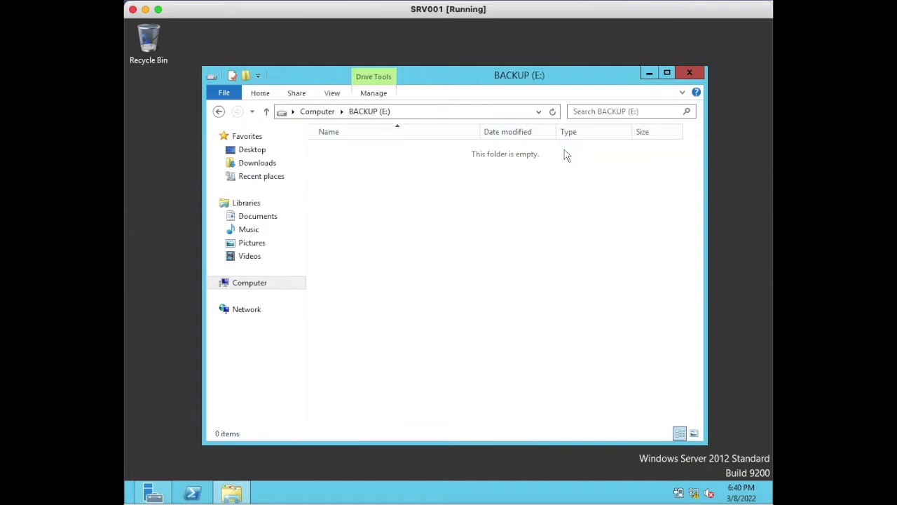
left_click(219, 111)
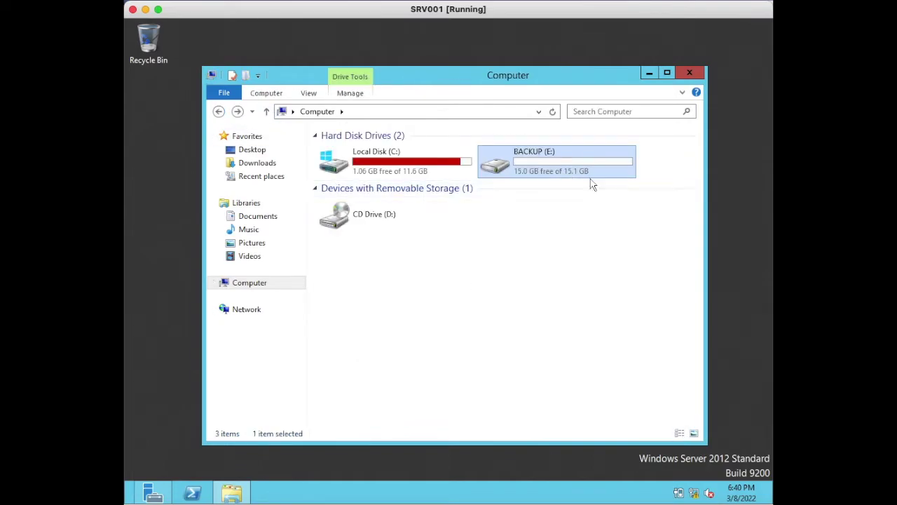
left_click(621, 313)
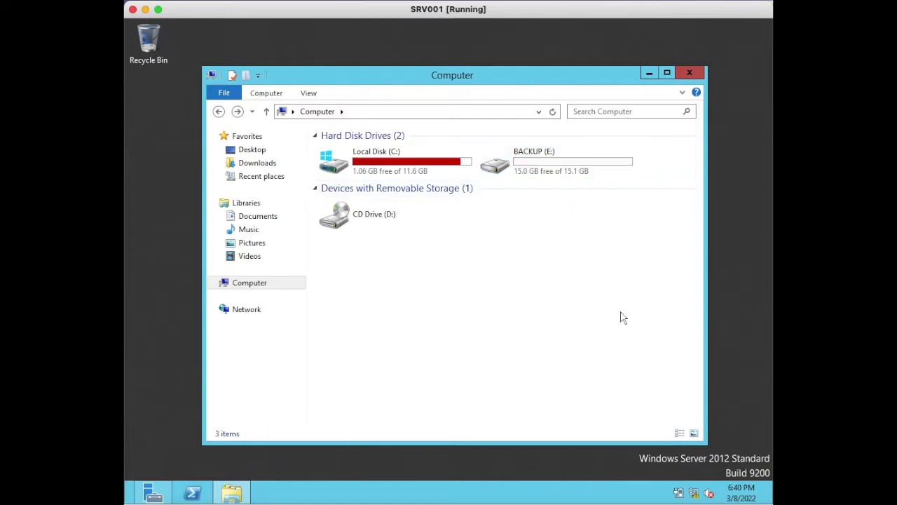
Return to Server Manager and open the Windows Server Backup tool
left_click(153, 493)
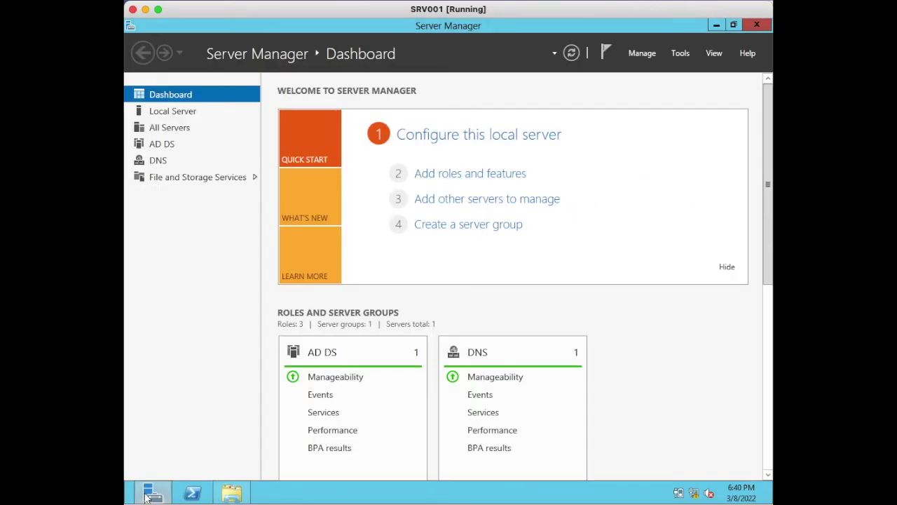
left_click(710, 56)
left_click(681, 56)
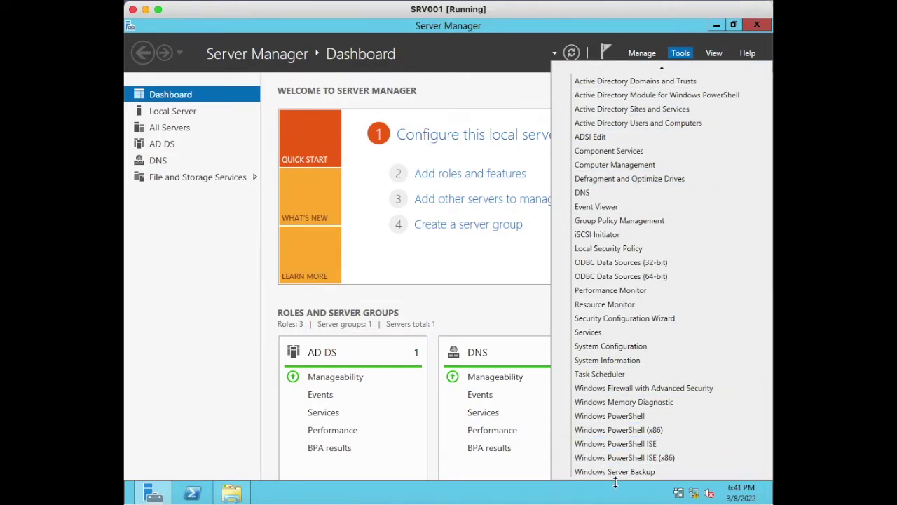
left_click(611, 470)
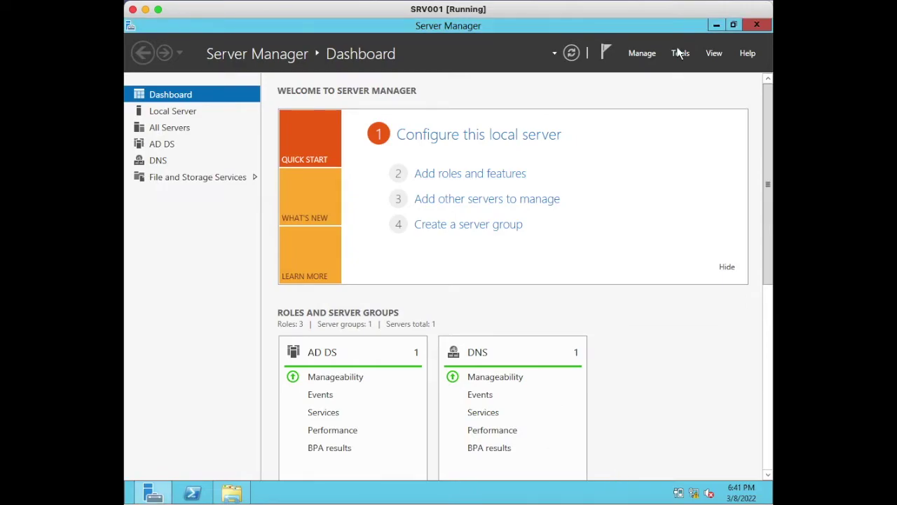
left_click(680, 55)
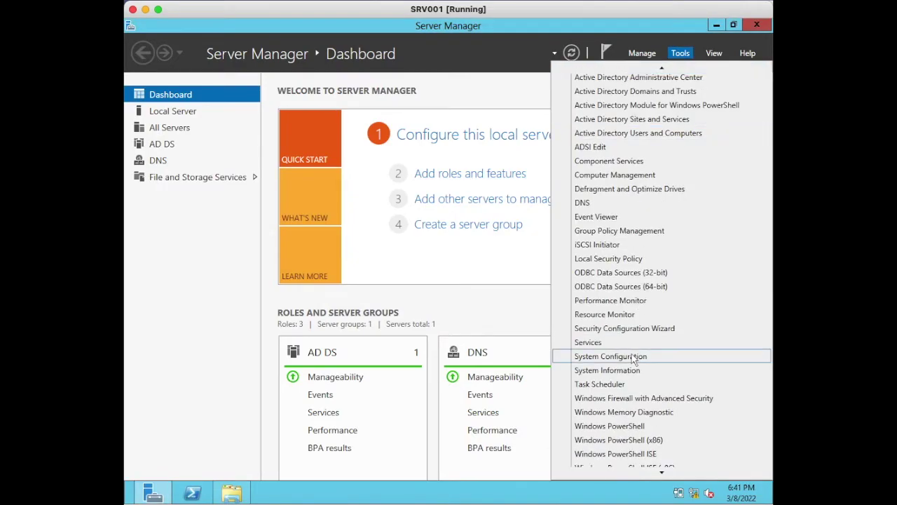
left_click(616, 471)
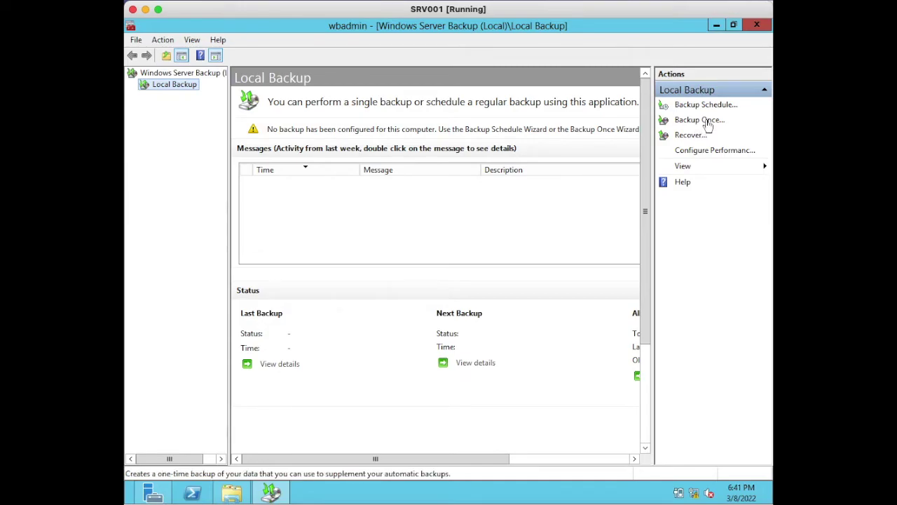
Start a one-time local backup using different options and the Custom backup configuration
left_click(700, 120)
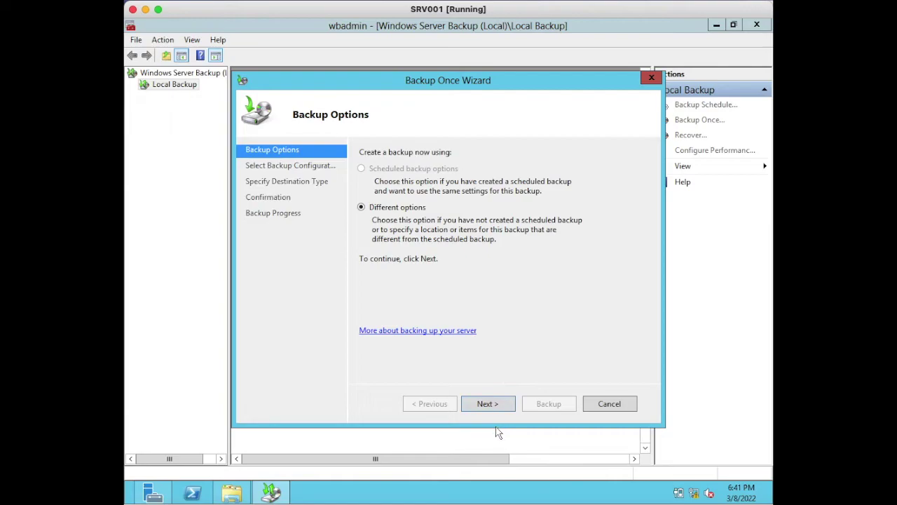
left_click(495, 404)
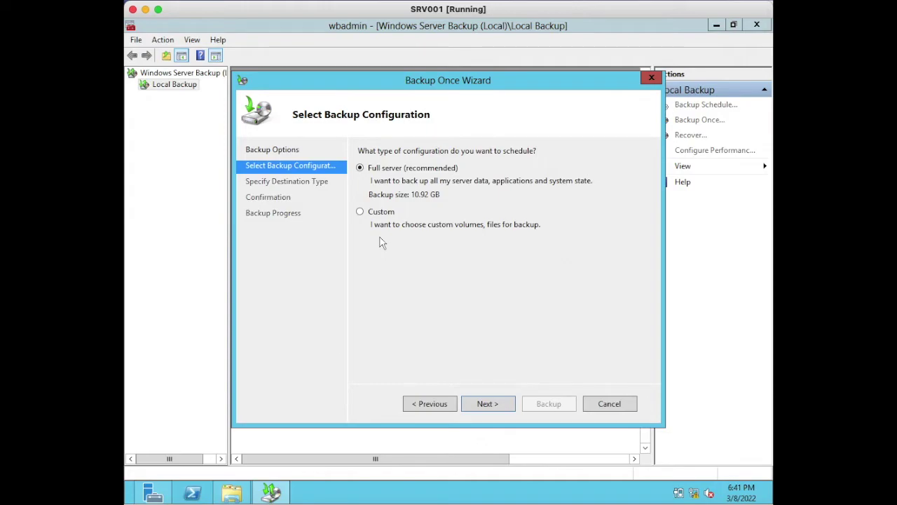
left_click(360, 213)
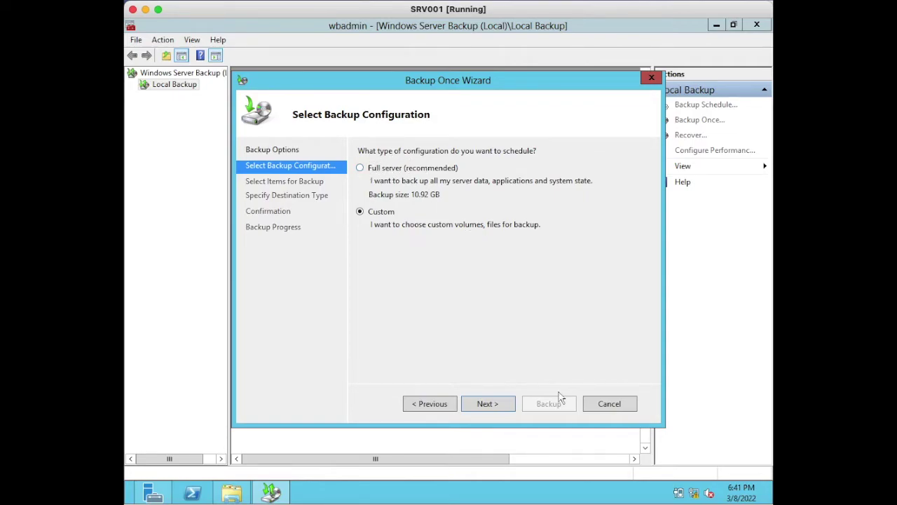
left_click(483, 410)
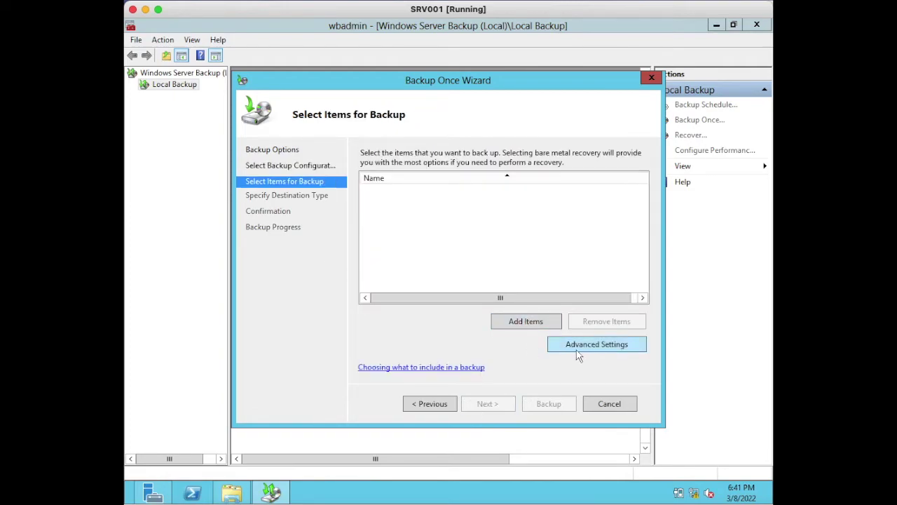
Add System state as the item to back up and accept the item selection
left_click(531, 324)
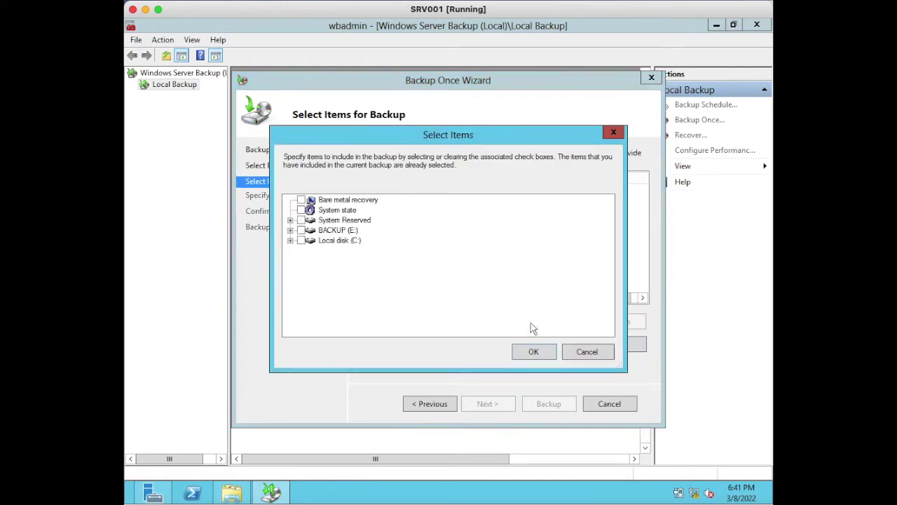
left_click(302, 210)
left_click(533, 352)
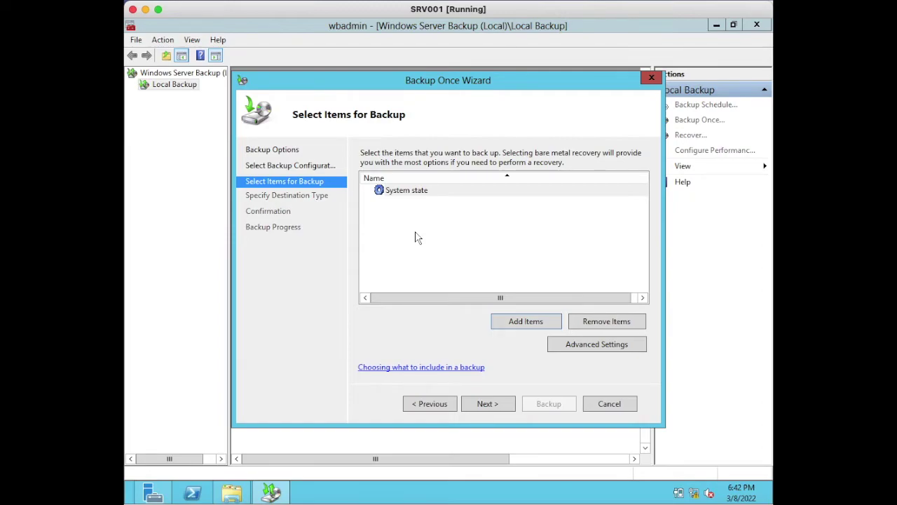
left_click(416, 199)
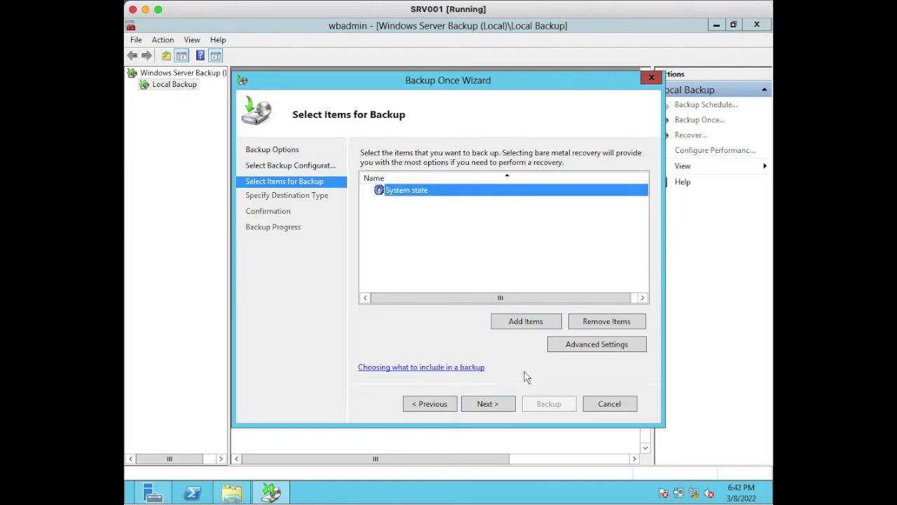
left_click(498, 404)
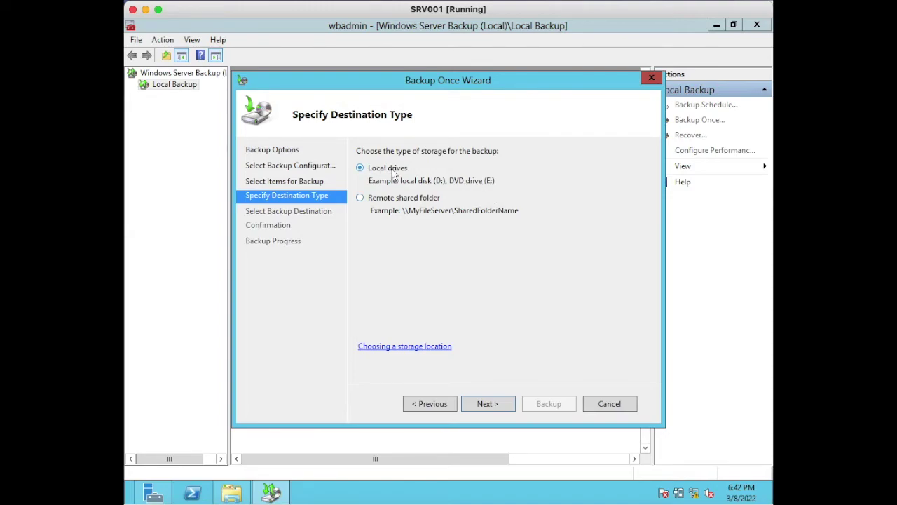
Store the backup on the local drive BACKUP (E:), run it to completion, and close the wizard
left_click(498, 407)
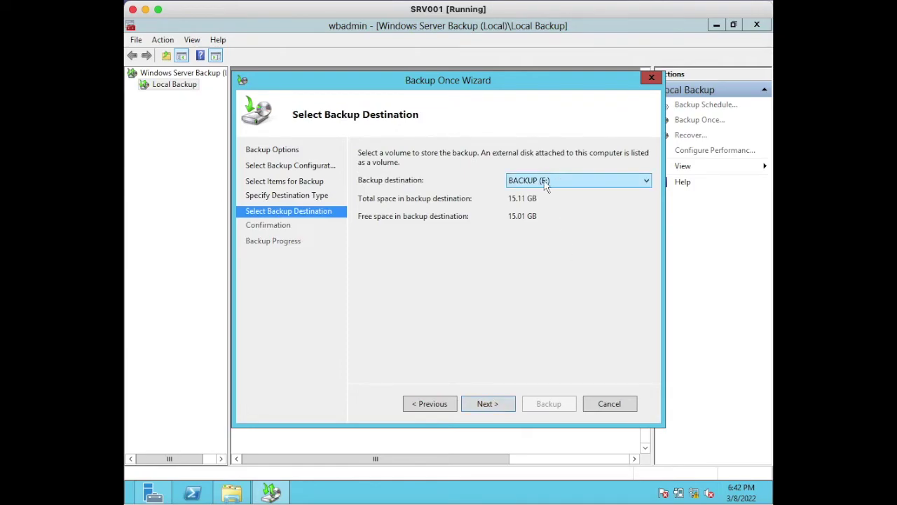
left_click(487, 403)
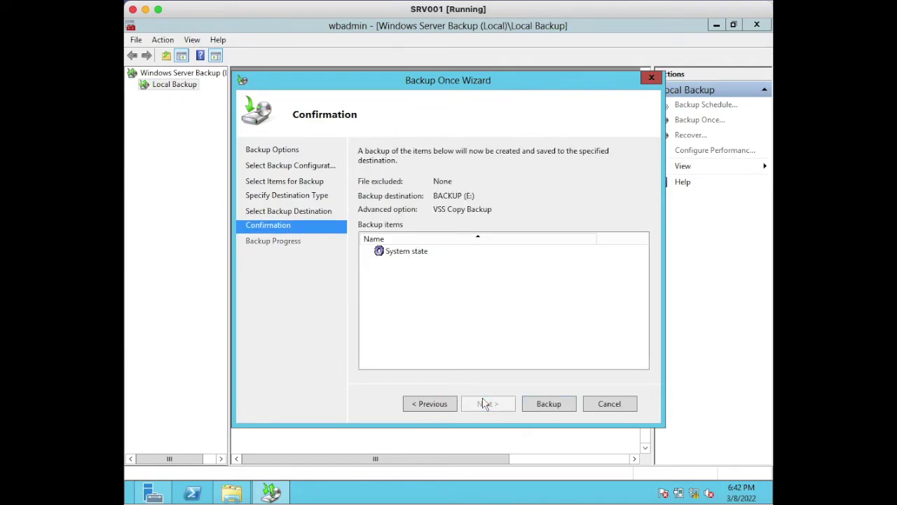
left_click(548, 405)
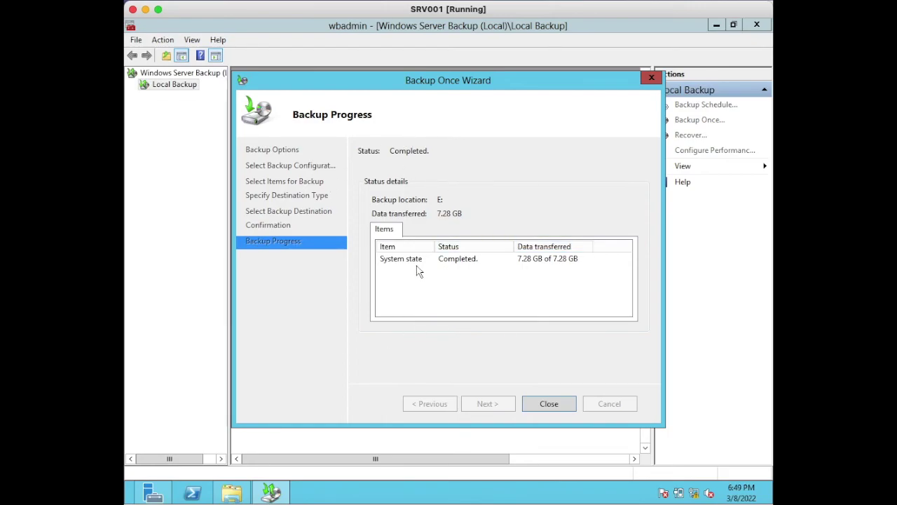
left_click(549, 404)
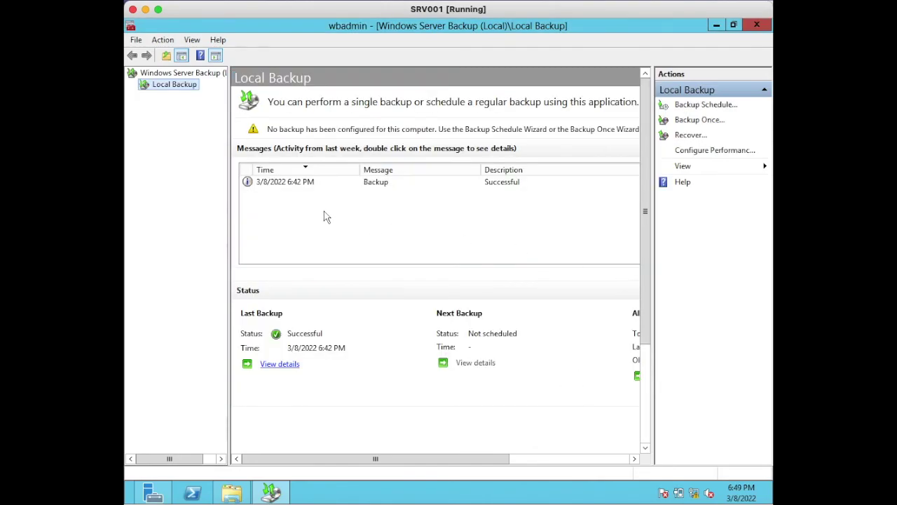
Review the details of the 3/8/2022 6:42 PM backup message, widening the item status column, and close them
double_click(275, 188)
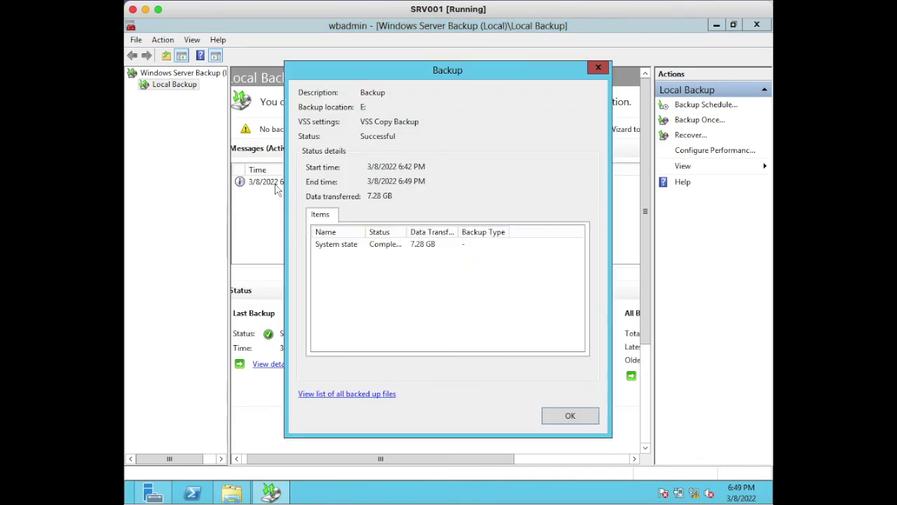
double_click(407, 235)
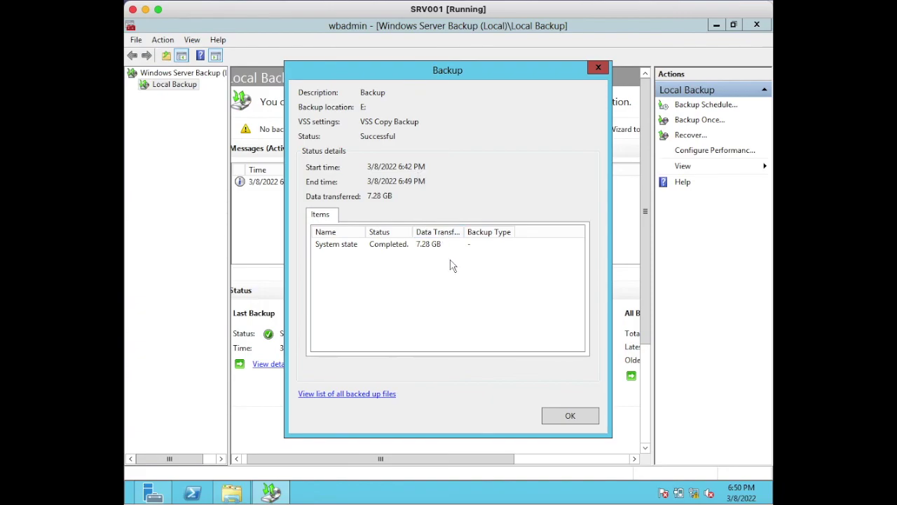
left_click(551, 417)
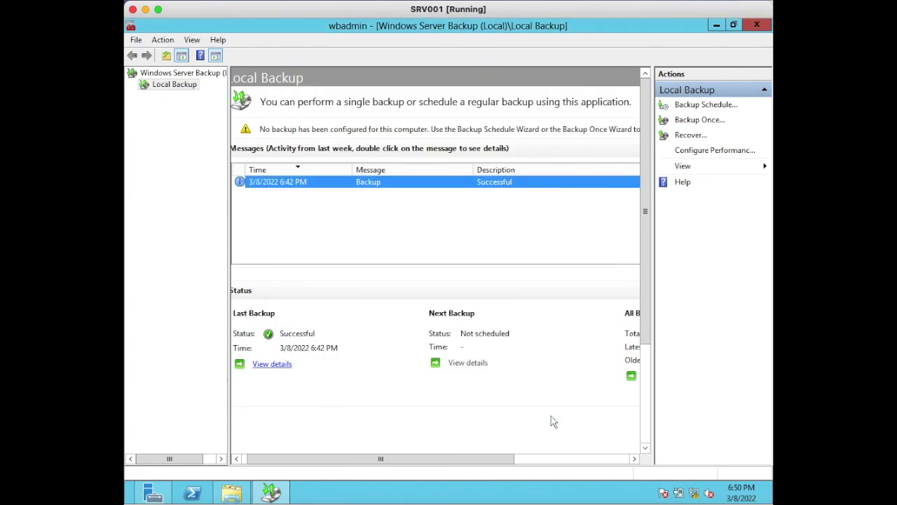